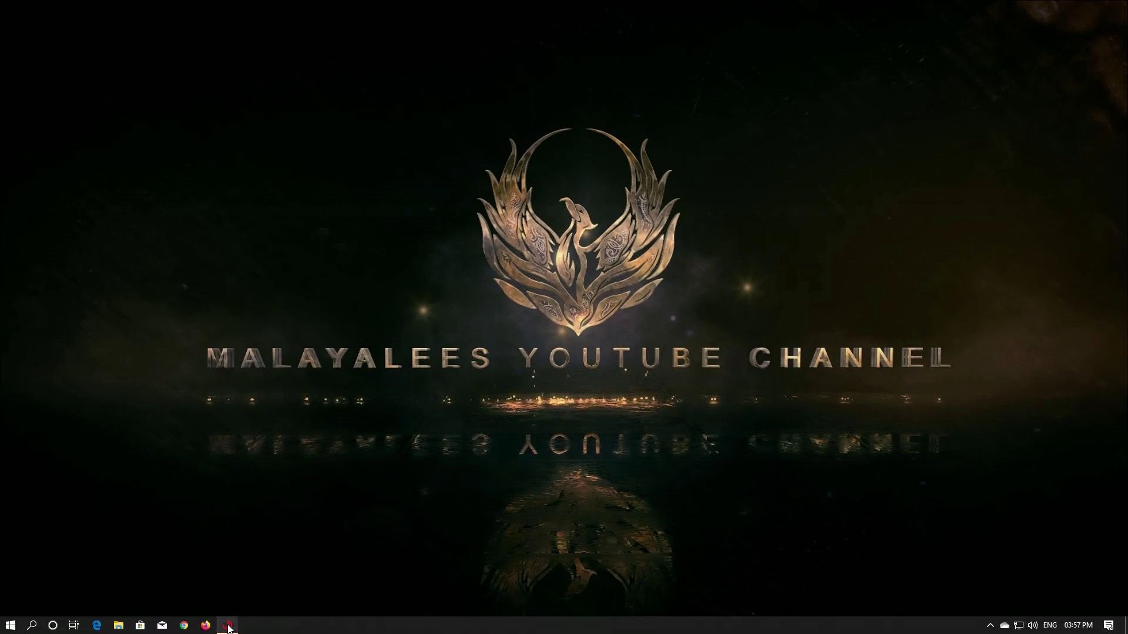
Step: Bring up the Segurazo antivirus window from its taskbar icon to view its status
left_click(227, 625)
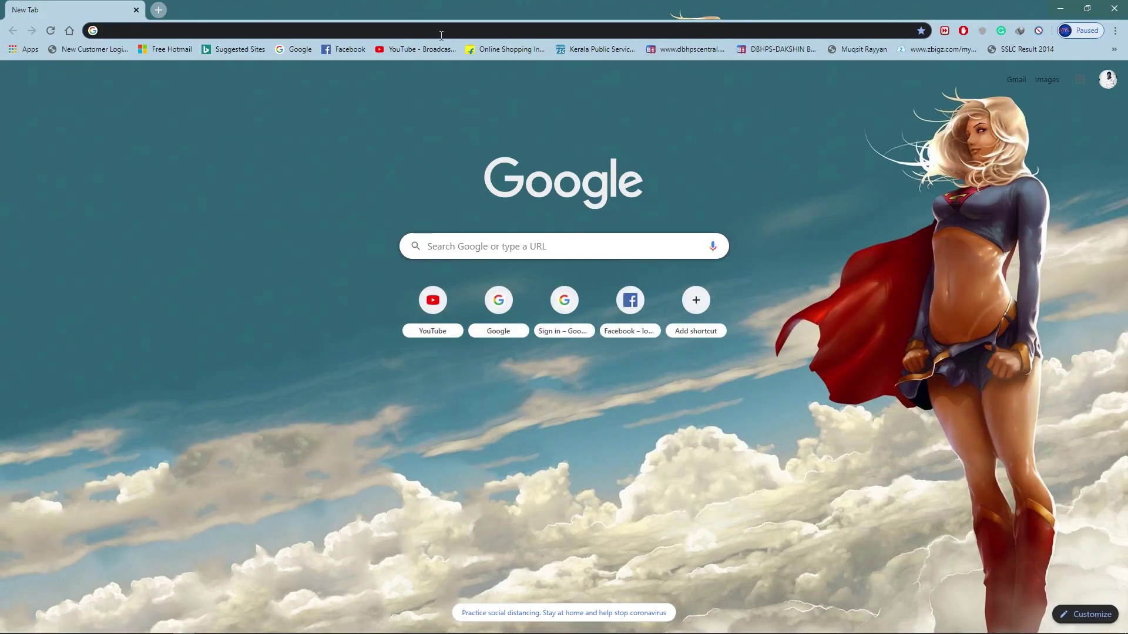
Step: Go to FileHippo.com via a web search and search the site for 'wise force deleter'
type("fi")
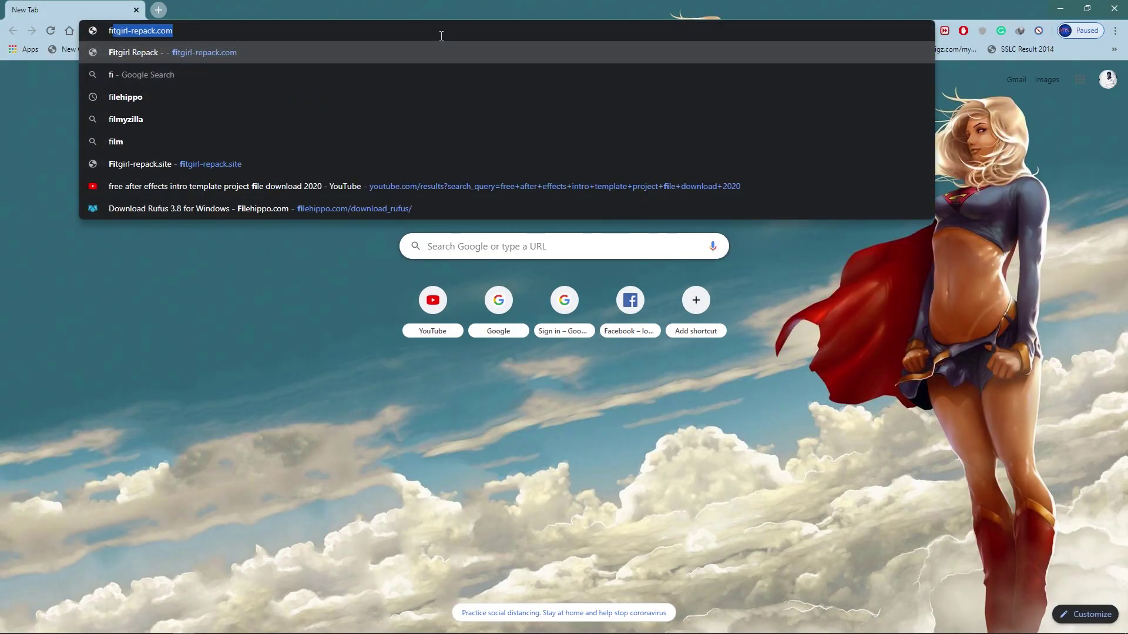
type("lehippo")
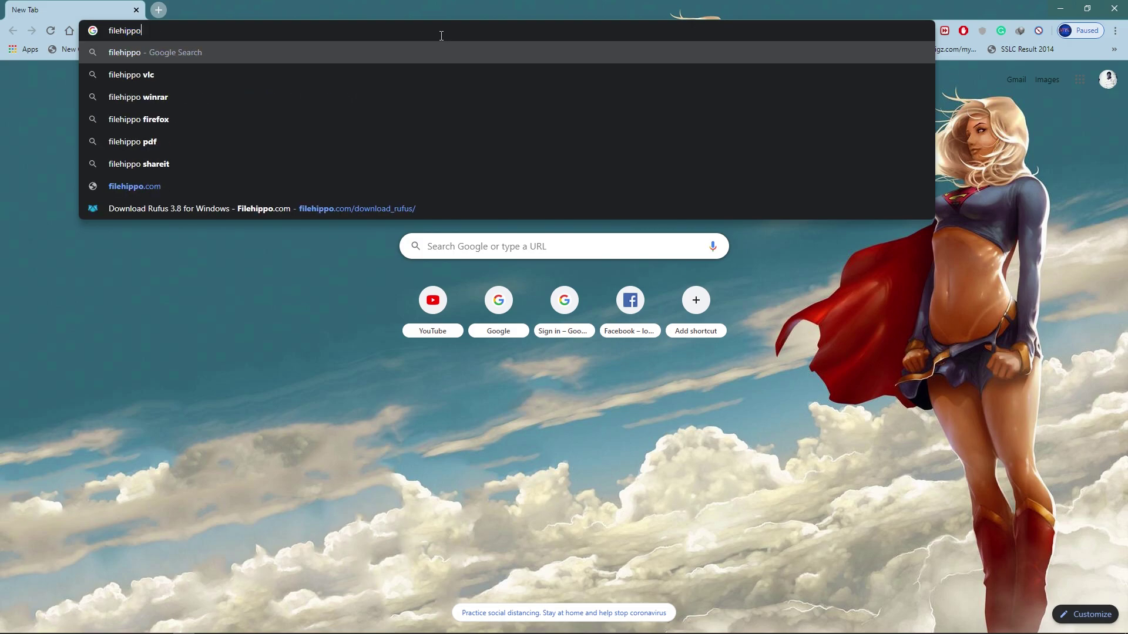
key("Return")
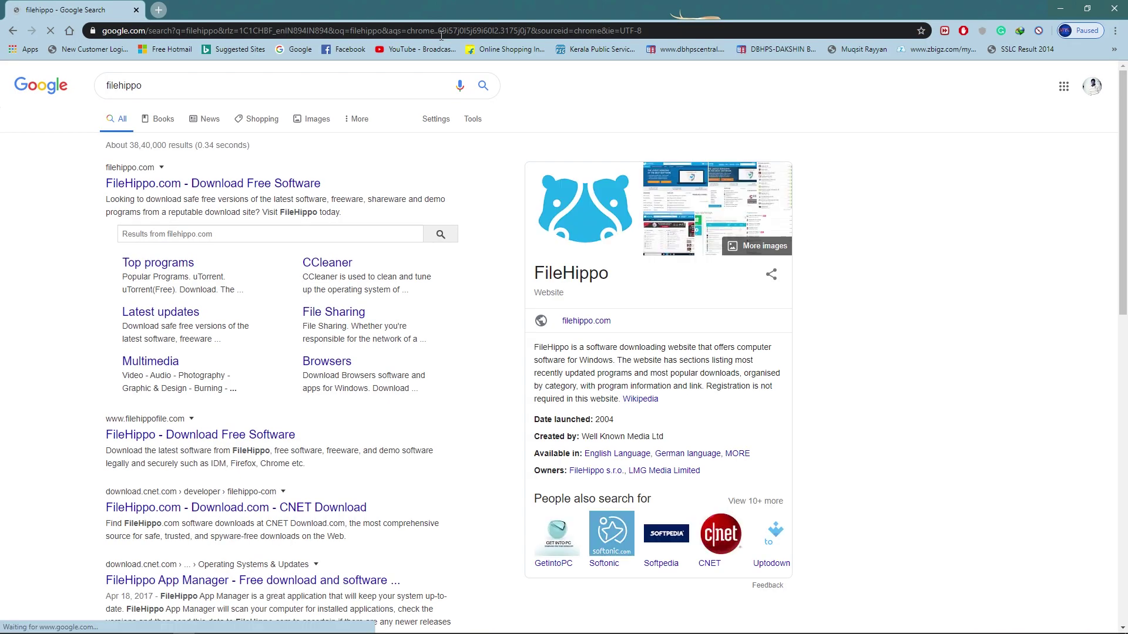
left_click(233, 184)
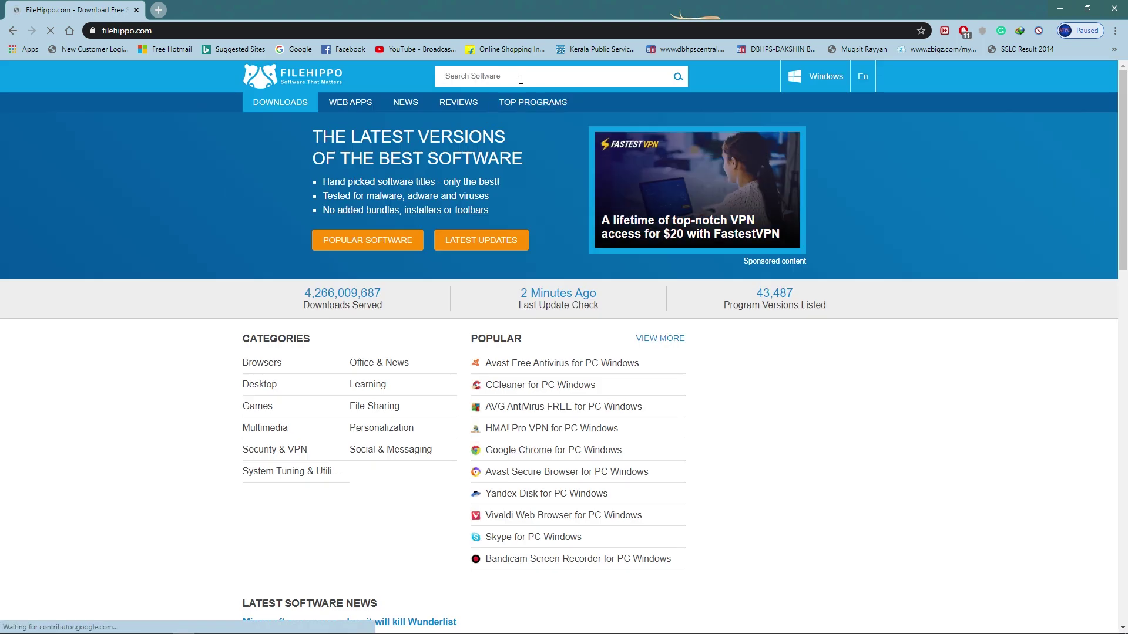
type("wis")
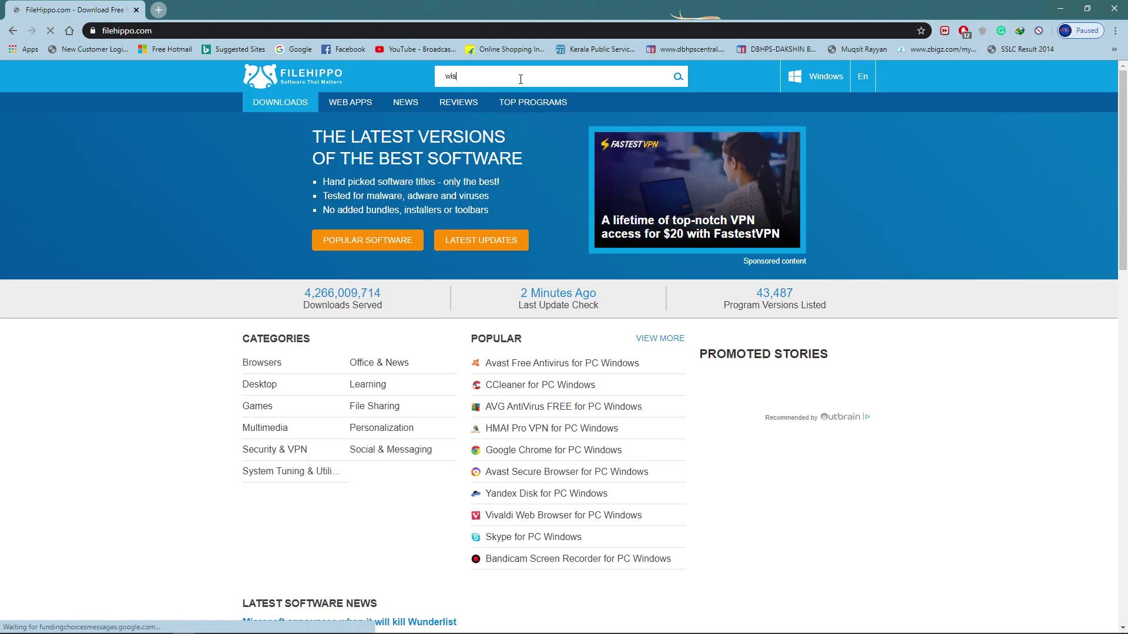
type("e forc")
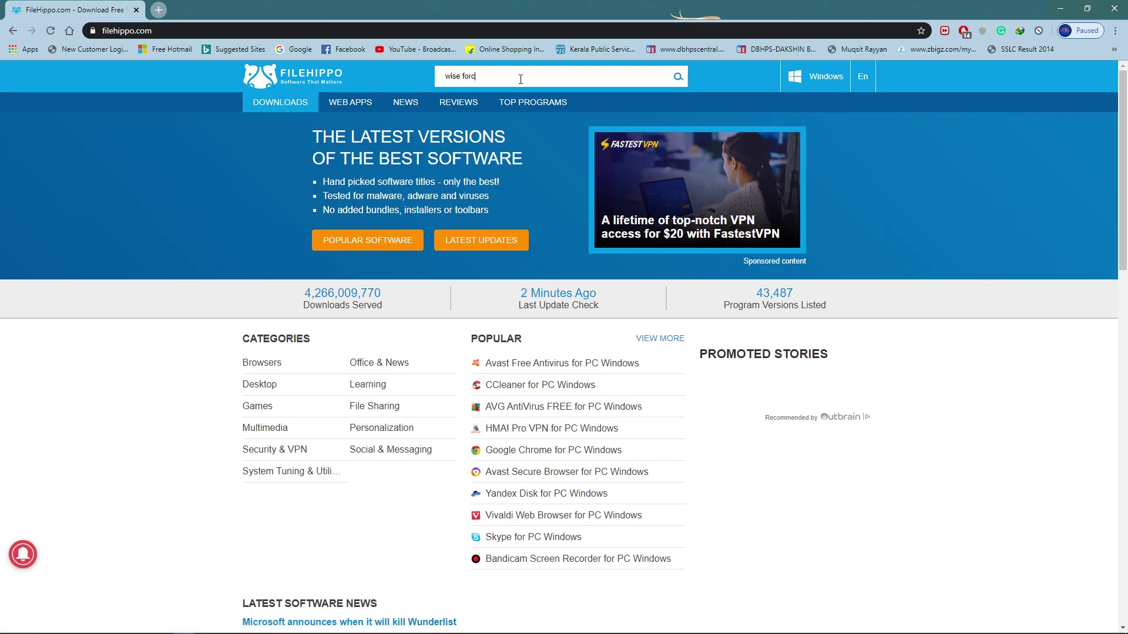
type("e de")
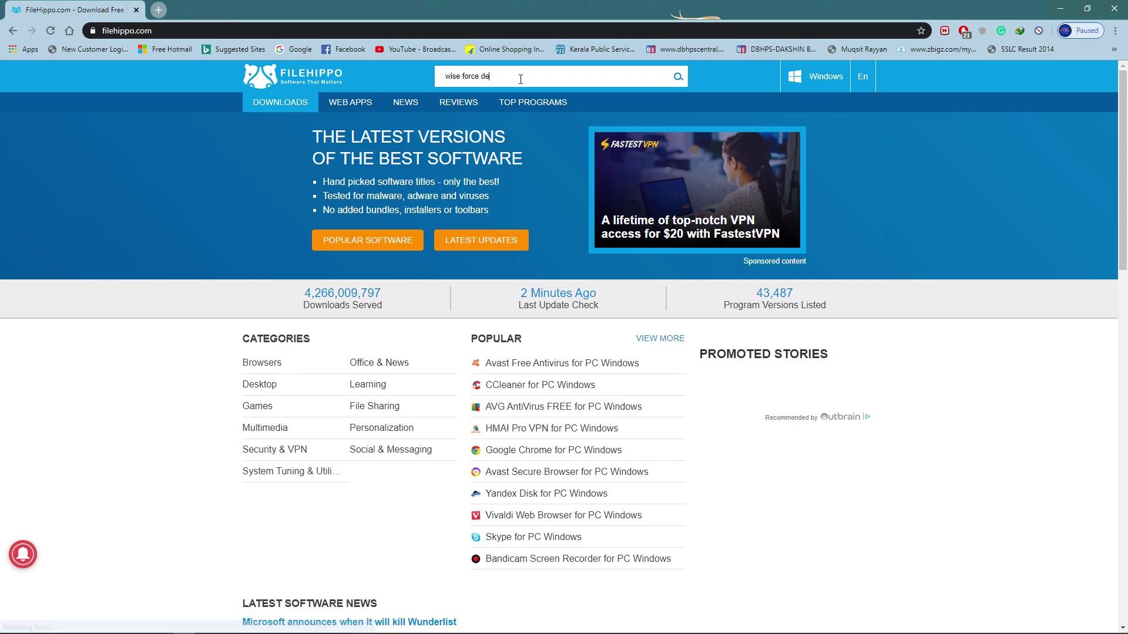
type("leter")
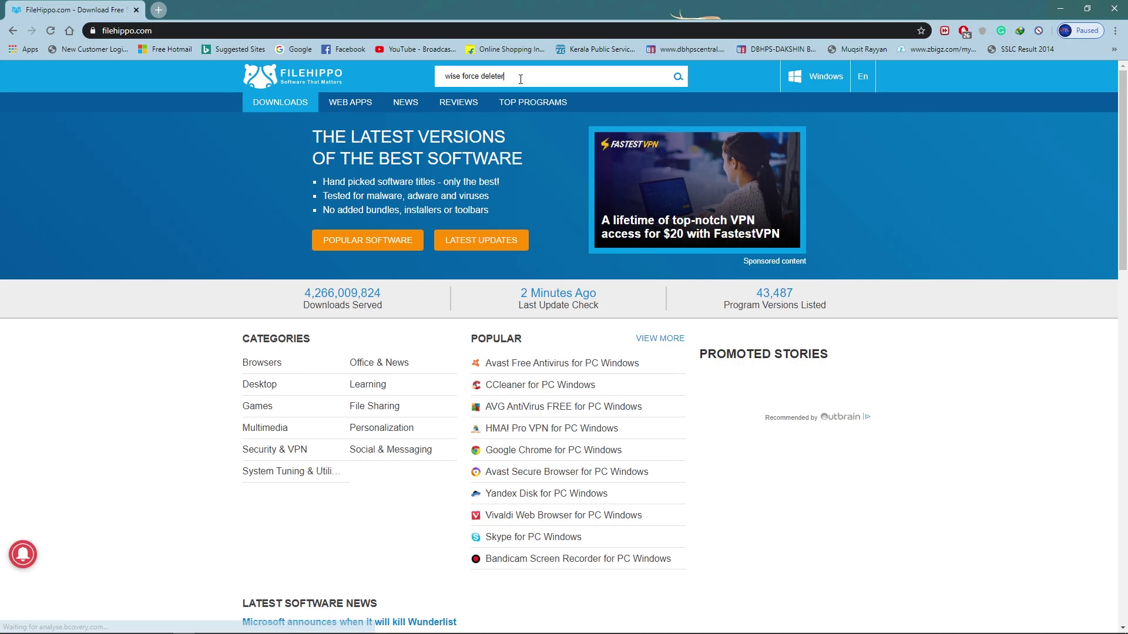
key("Return")
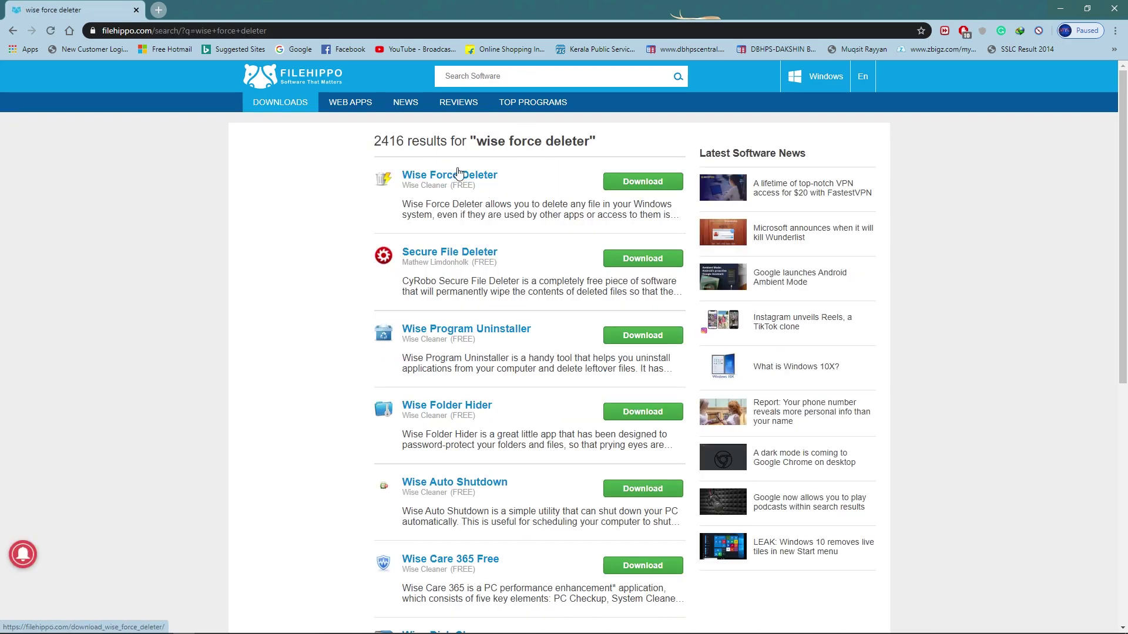
Step: Download WFDSetup_1.5.2.53.exe from FileHippo into Downloads, declining the Opera offer, then close Chrome
left_click(456, 176)
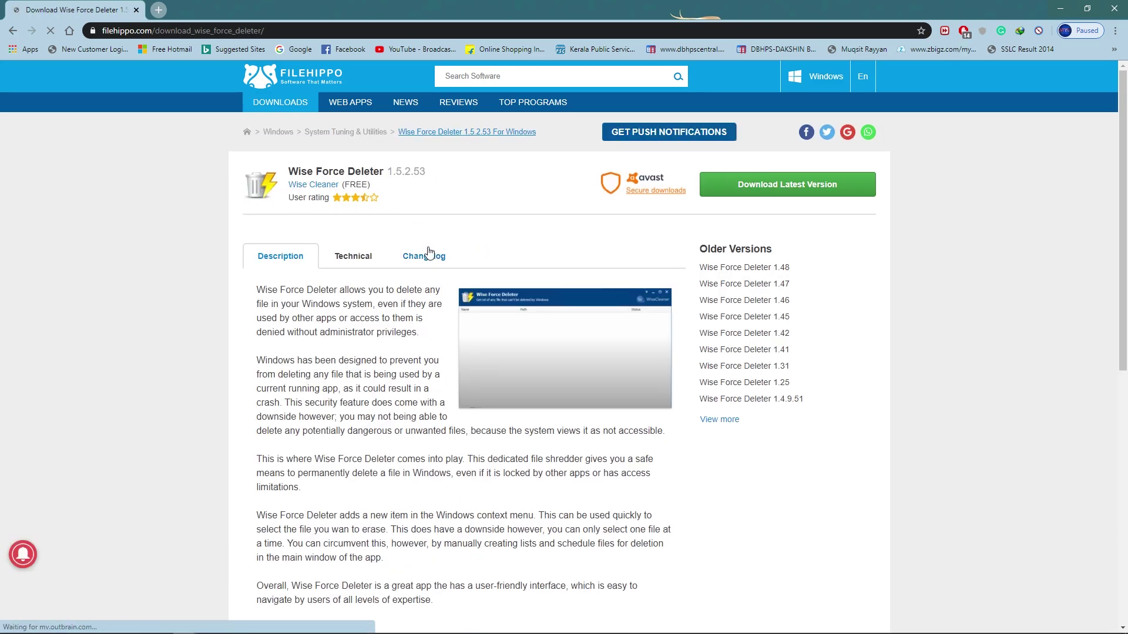
left_click(761, 185)
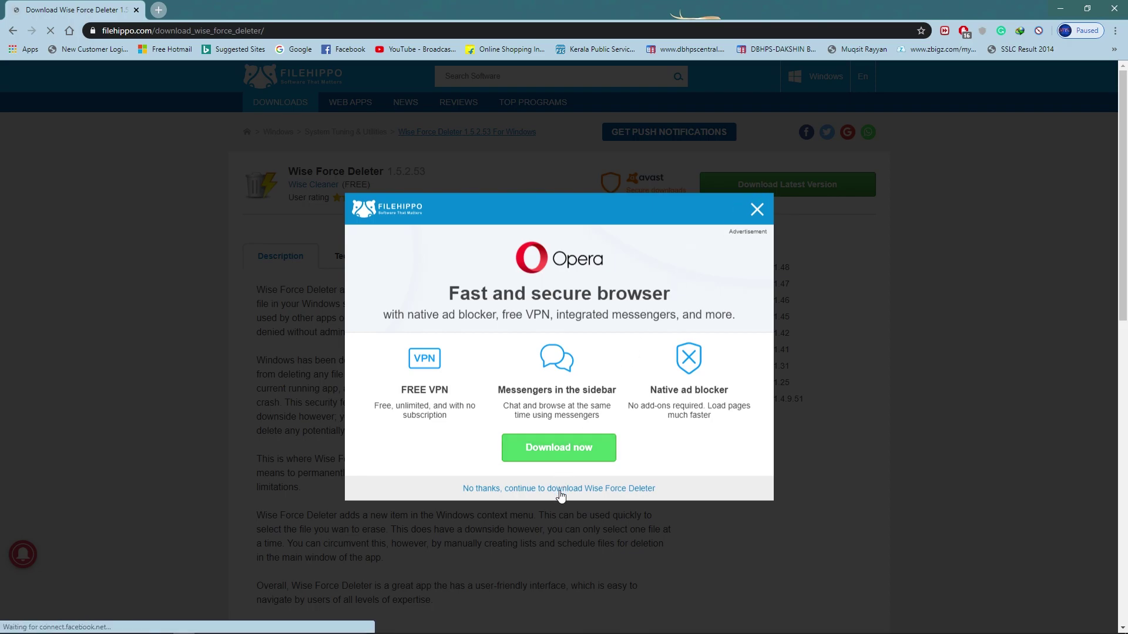
left_click(594, 495)
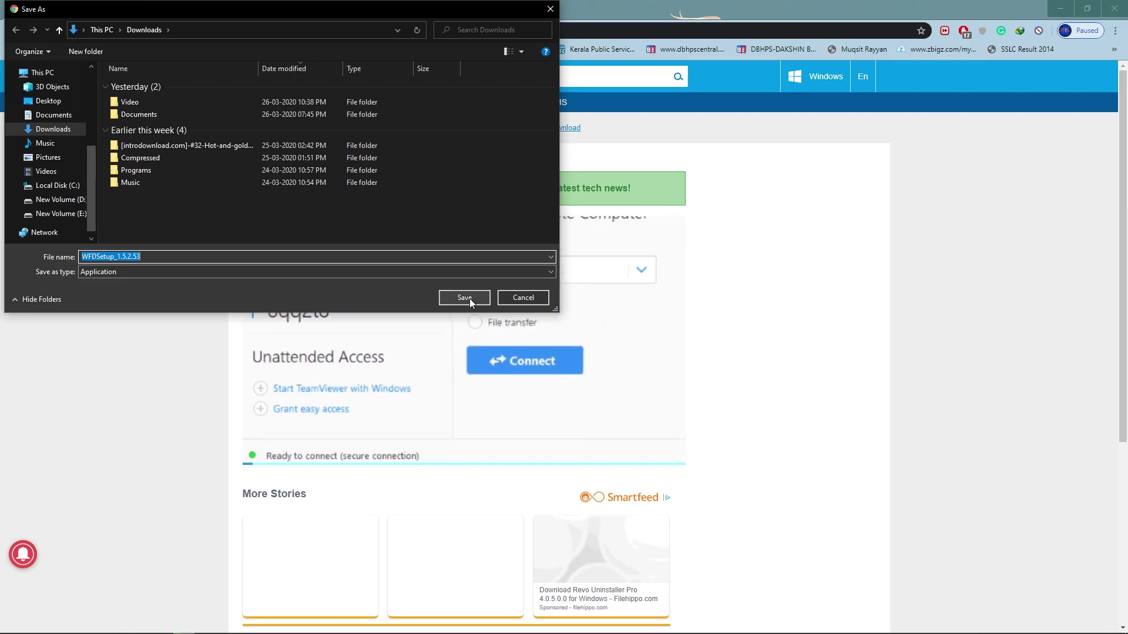
left_click(479, 299)
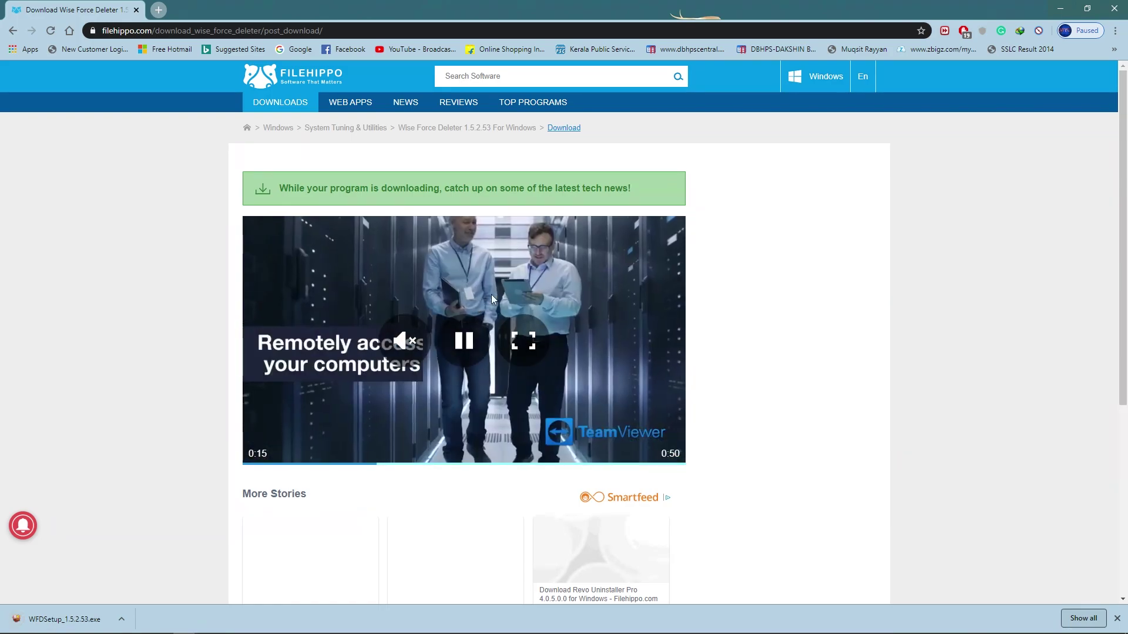
left_click(1117, 619)
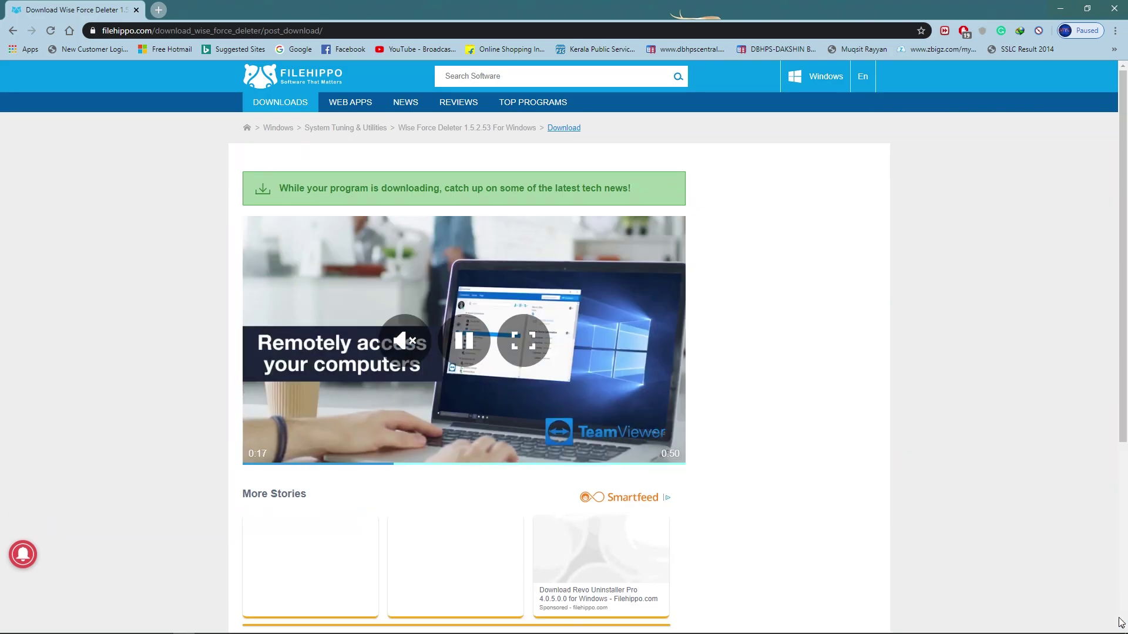
left_click(137, 11)
Step: Disable the Ethernet adapter through Network & Internet settings' adapter options
mouse_move(130, 630)
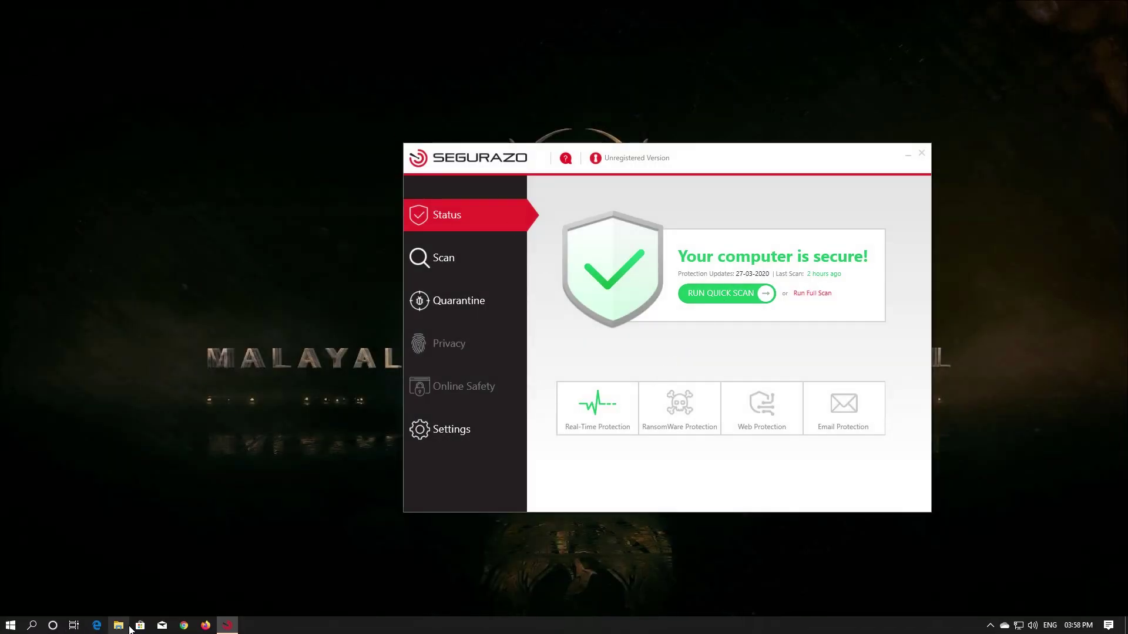
right_click(1023, 626)
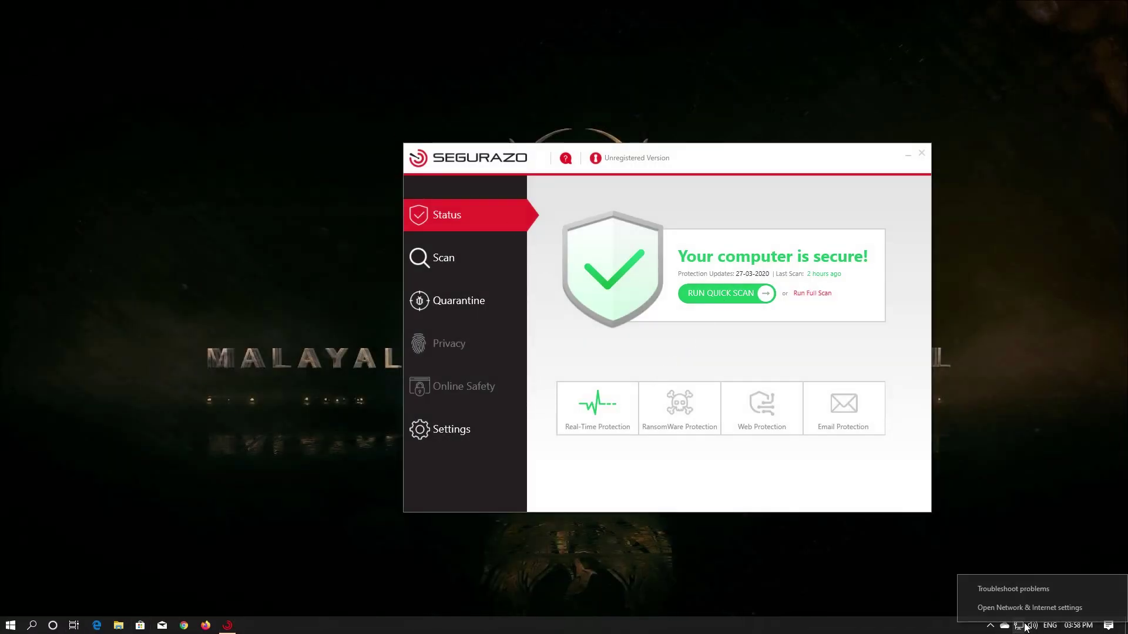
left_click(1008, 605)
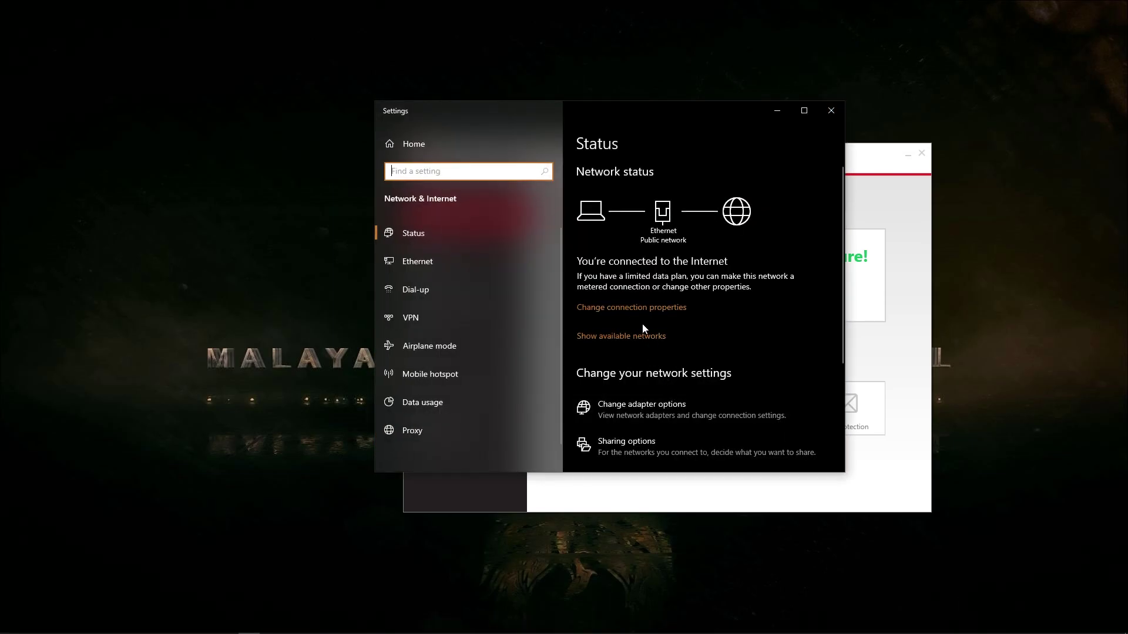
scroll(642, 323, "down", 1)
left_click(642, 352)
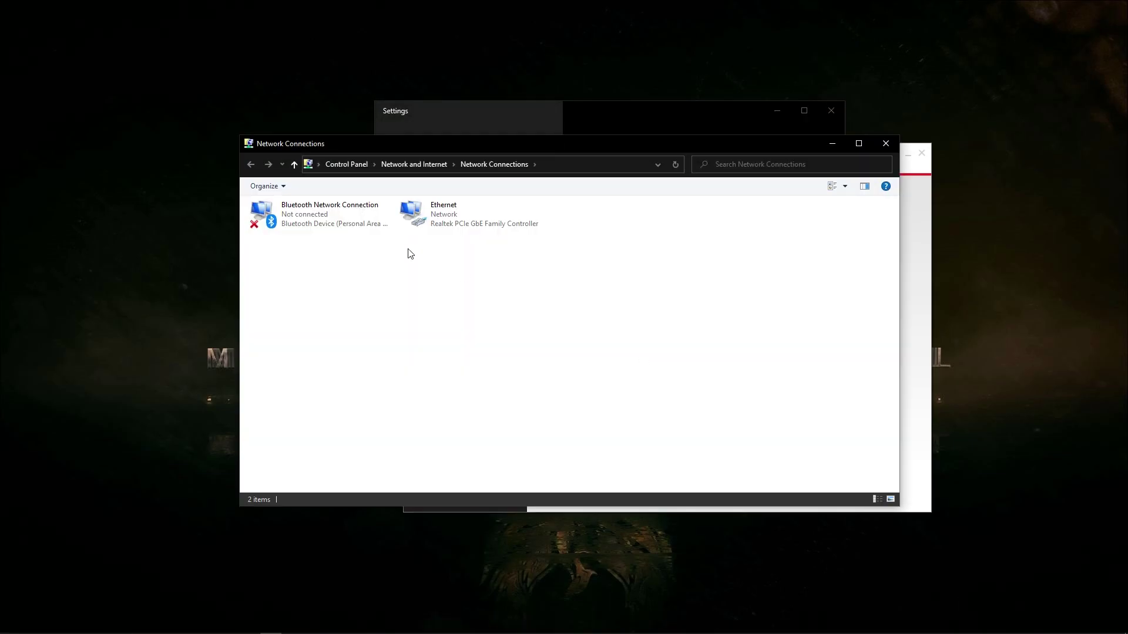
left_click(414, 214)
right_click(418, 215)
left_click(424, 222)
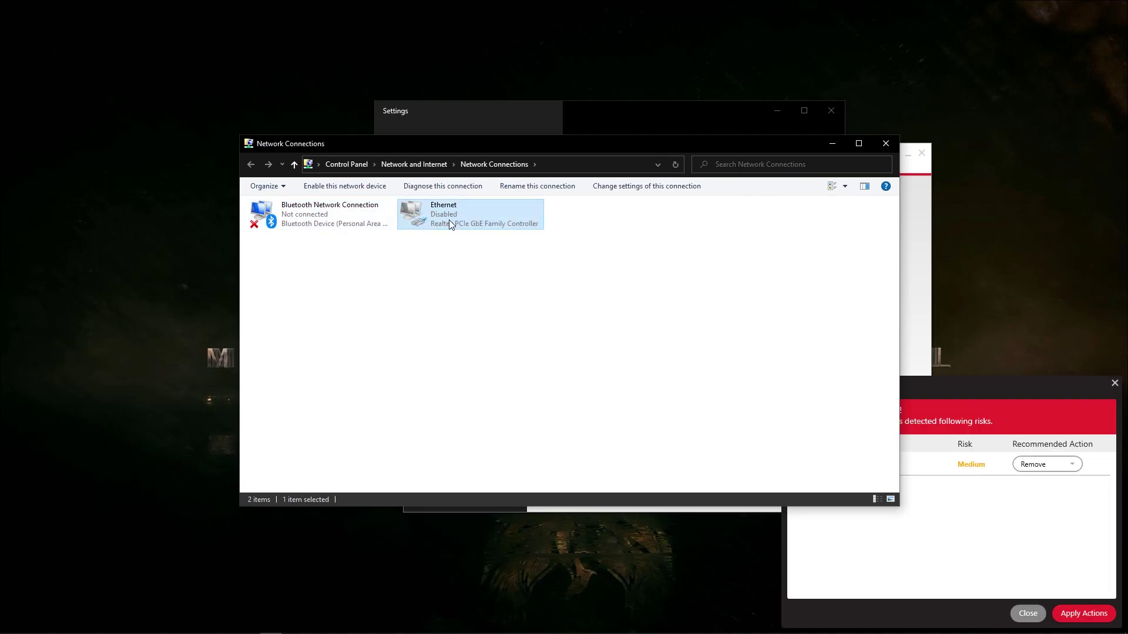
Step: Minimize the Network Connections and Settings windows and dismiss the Segurazo risk alert
left_click(832, 144)
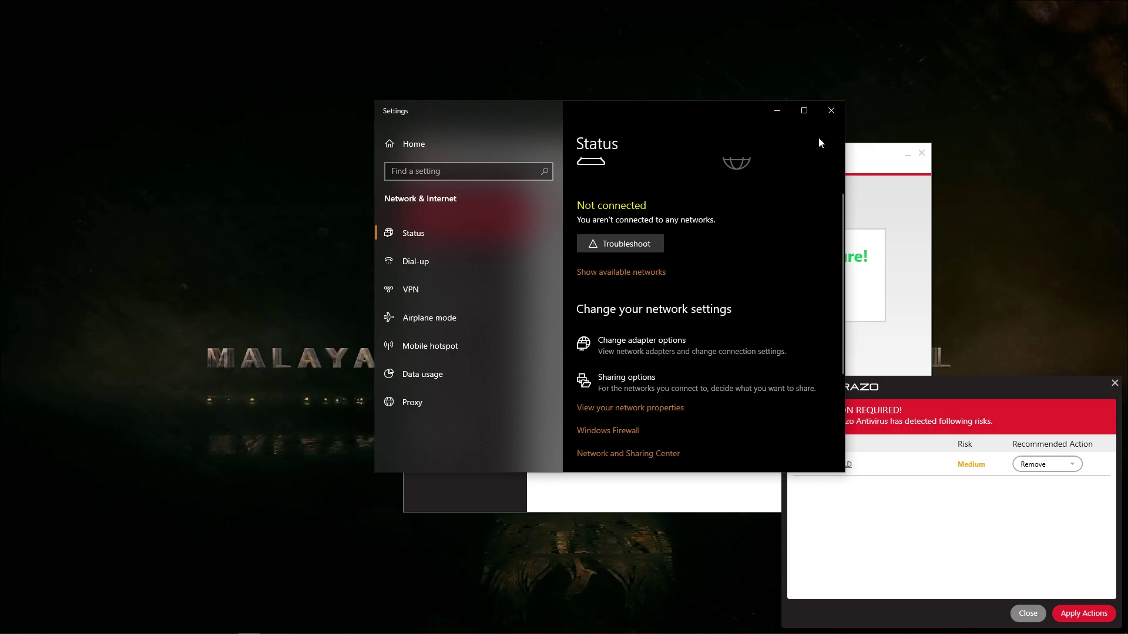
left_click(774, 112)
left_click(1116, 385)
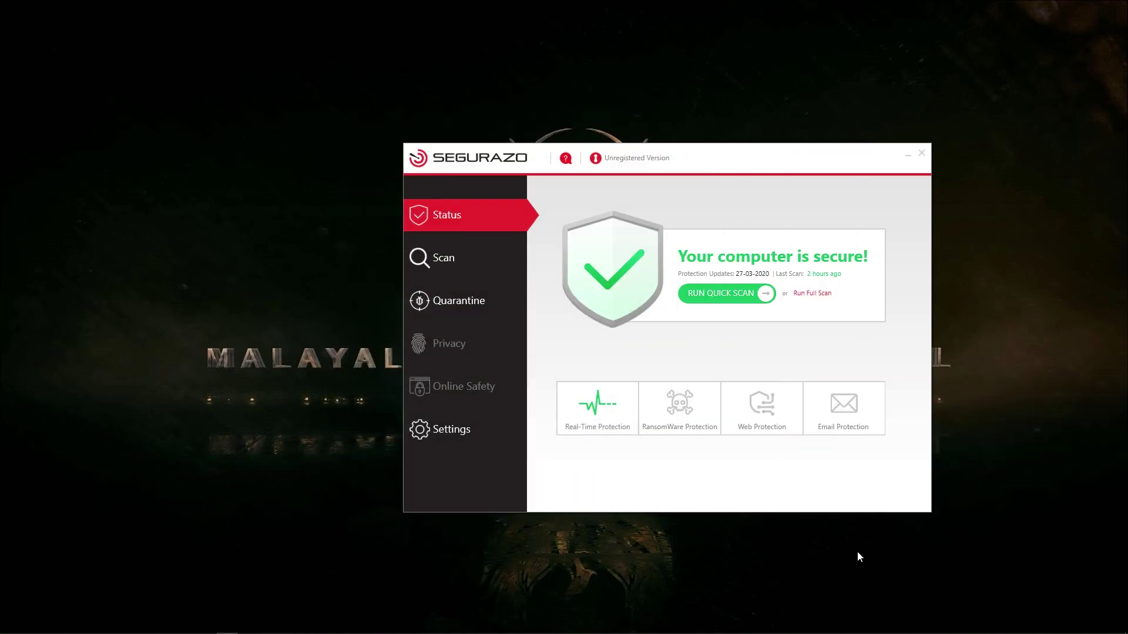
Step: Run WFDSetup_1.5.2.53 from Downloads, accept the license, and install to the default folder
left_click(118, 626)
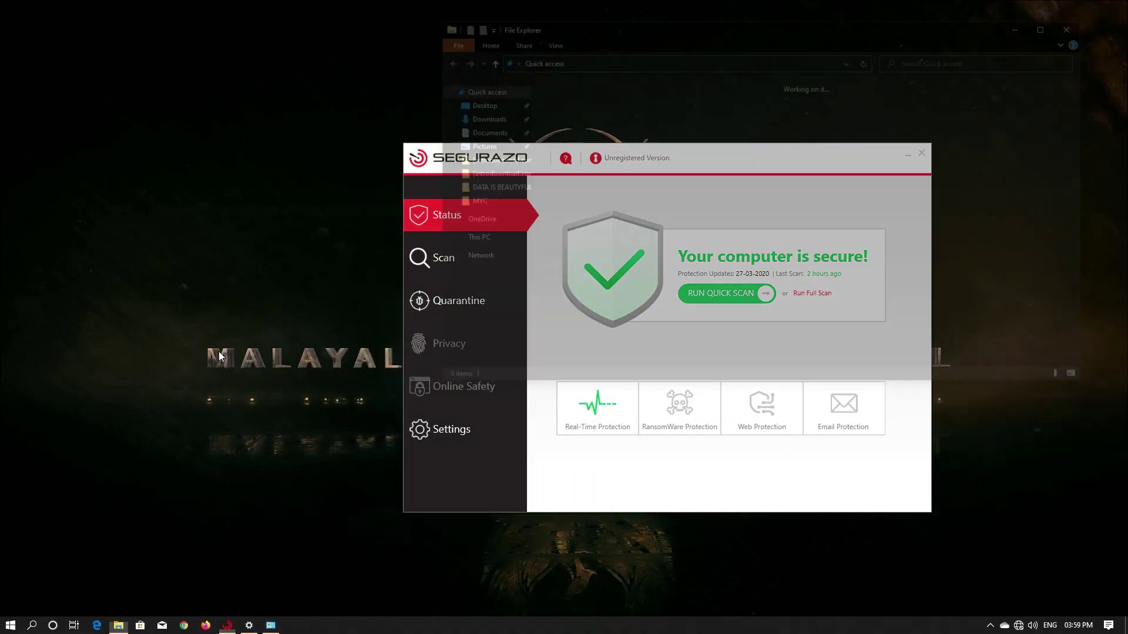
left_click(476, 117)
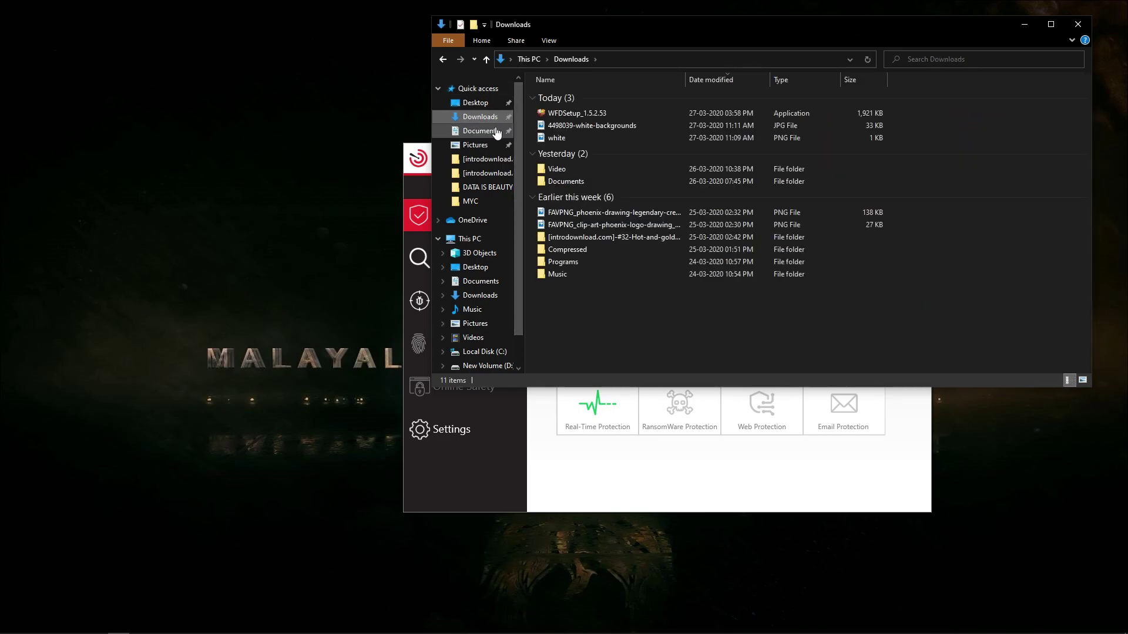
double_click(583, 114)
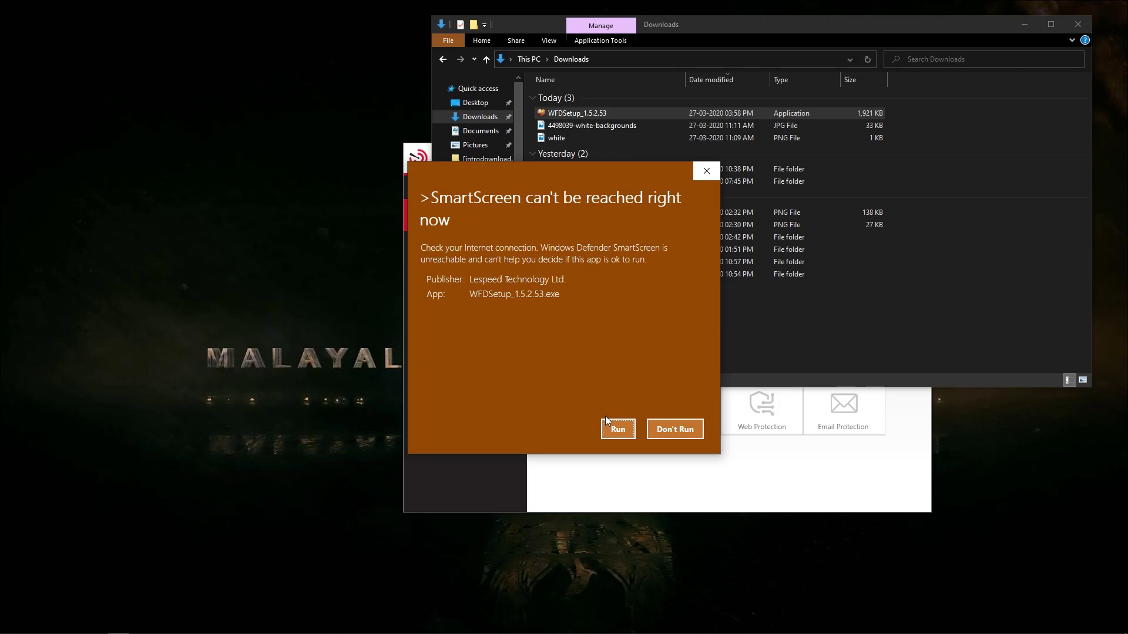
left_click(611, 426)
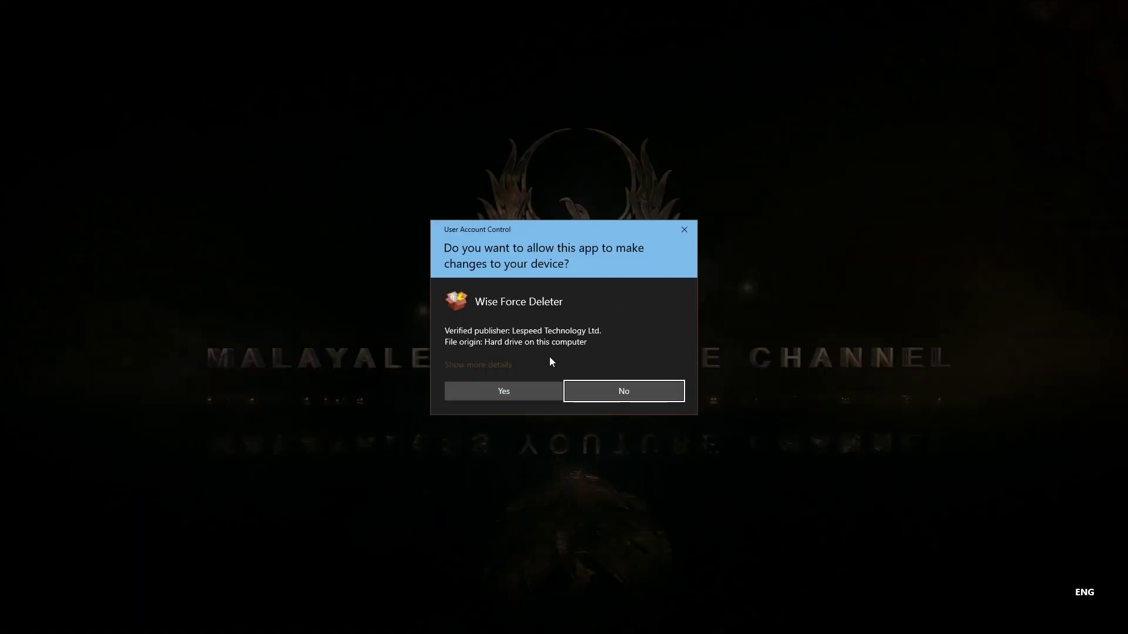
left_click(494, 392)
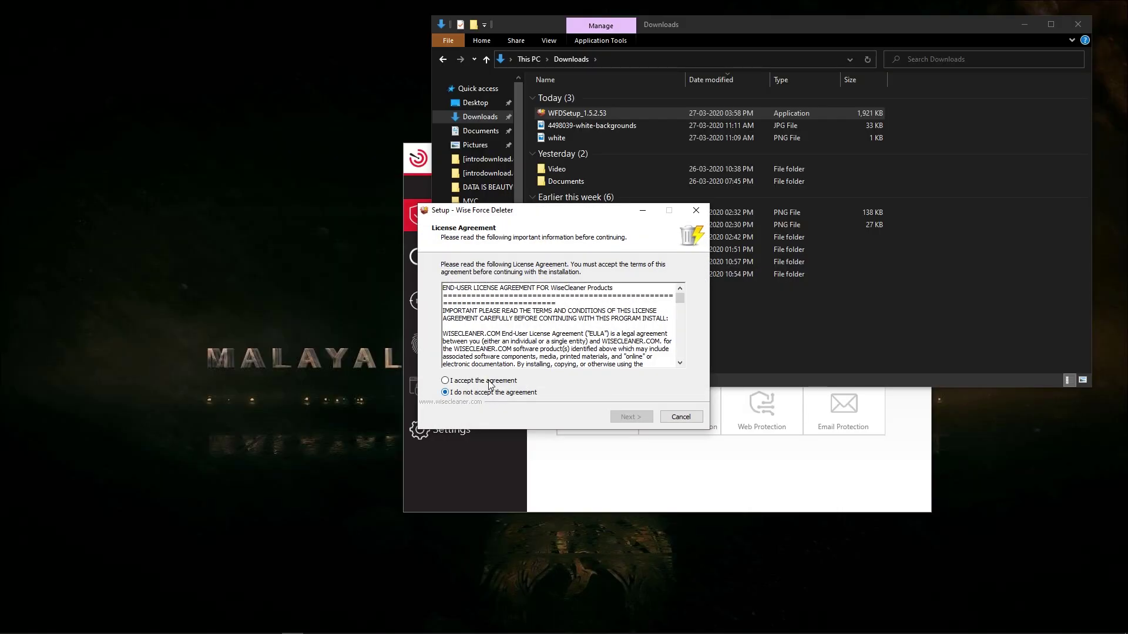
left_click(490, 382)
left_click(632, 417)
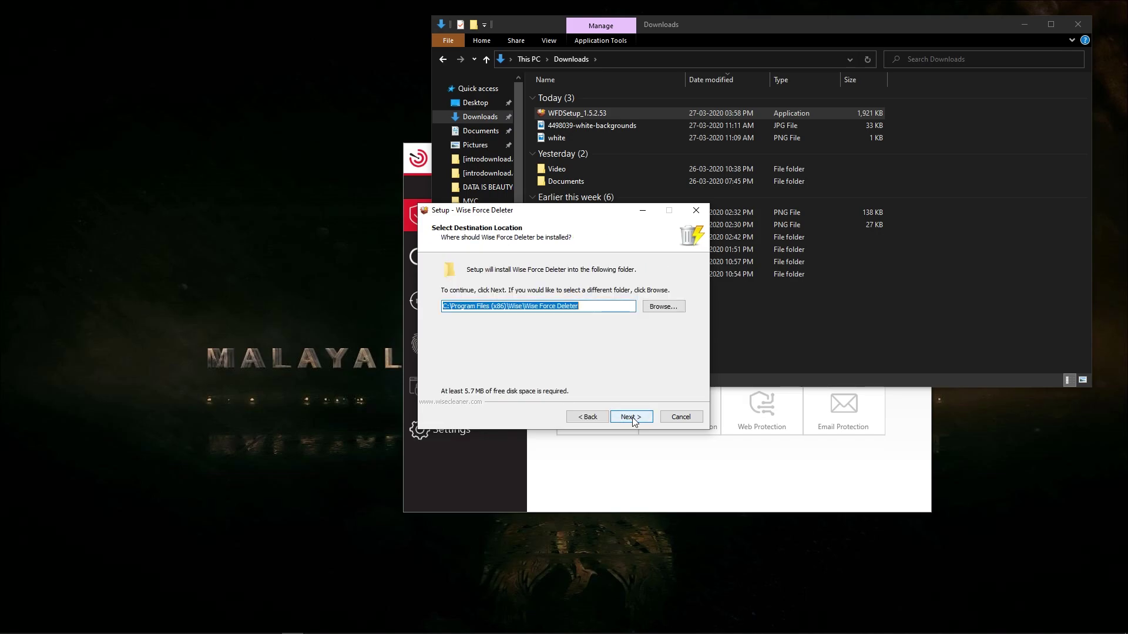
left_click(631, 417)
left_click(632, 417)
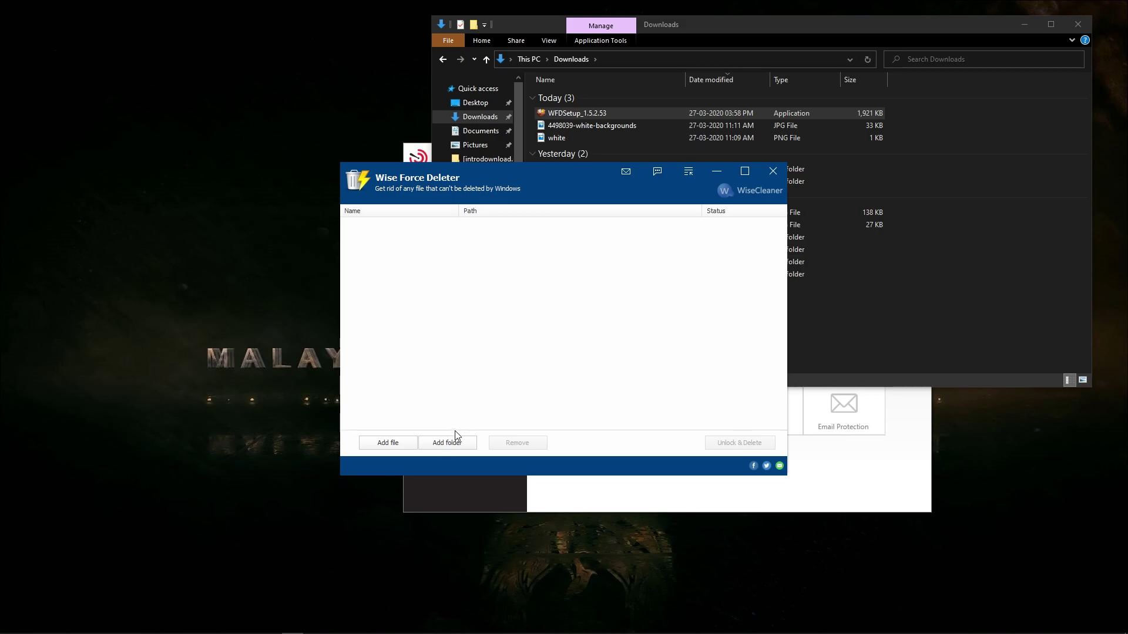
Step: Open the Add folder browser, move it left, and bring Downloads and Segurazo forward
left_click(457, 445)
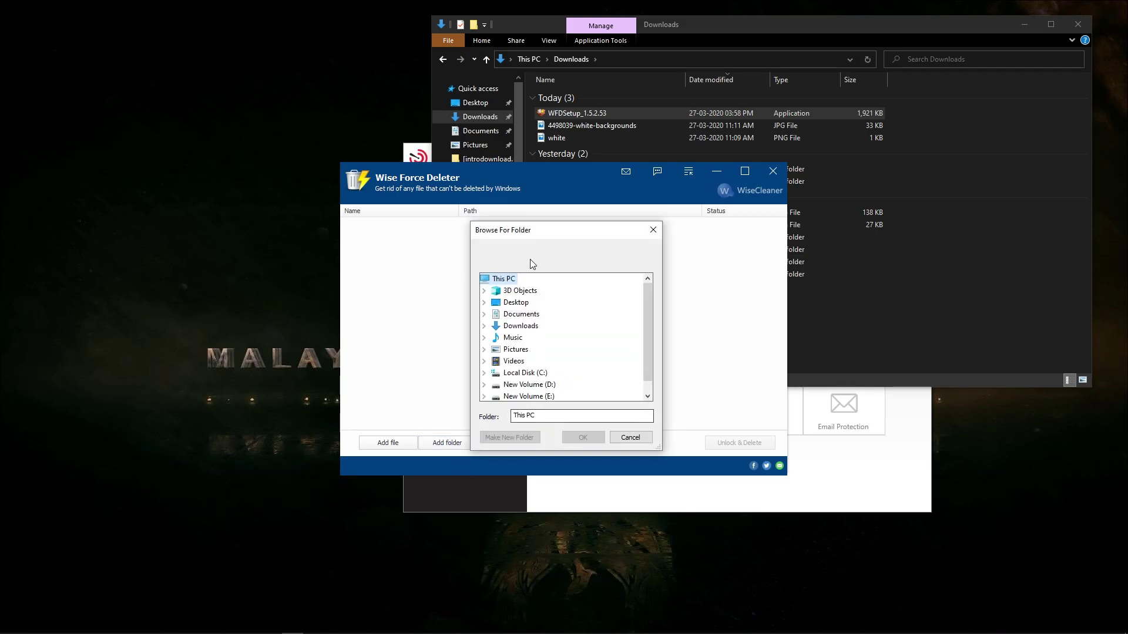
left_click_drag(526, 243, 374, 242)
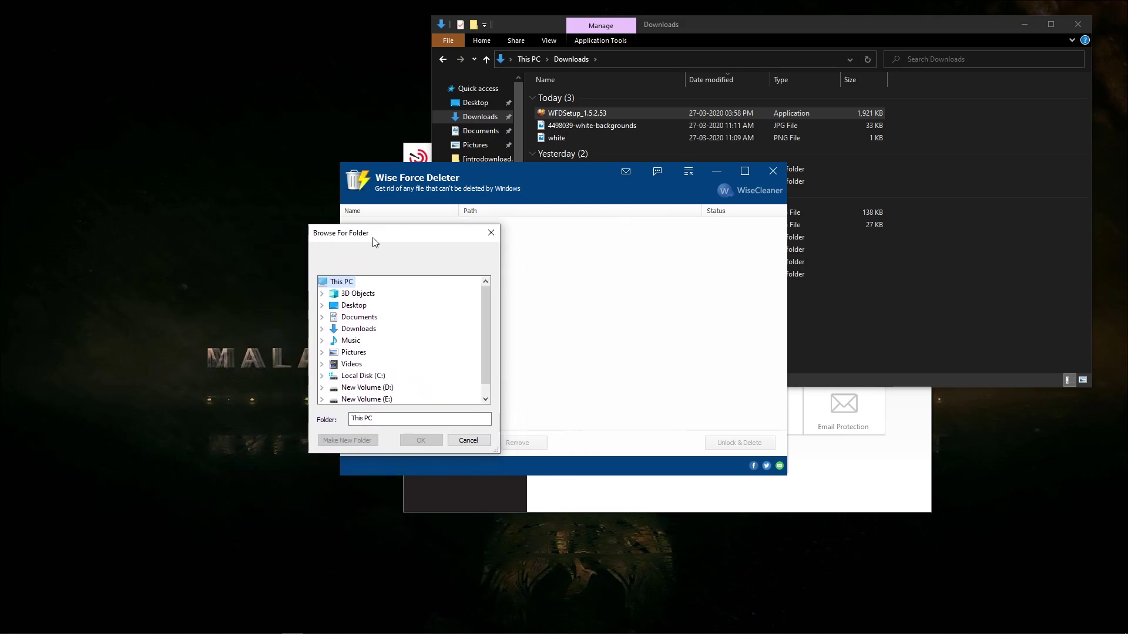
left_click(971, 256)
left_click(889, 494)
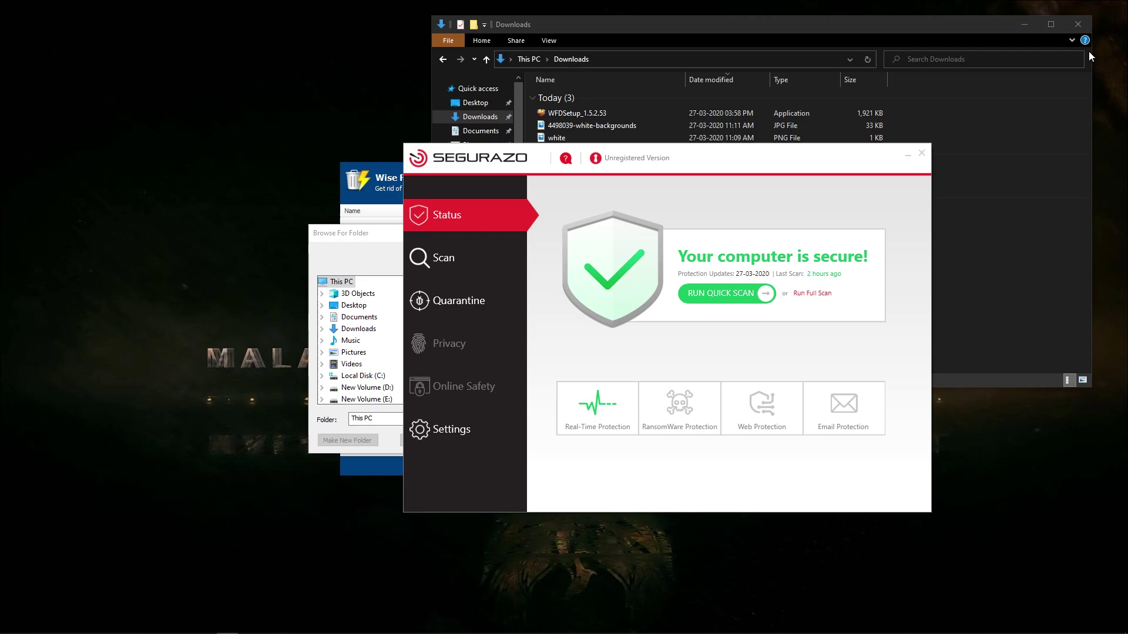
Step: Close Downloads and Segurazo, then open the SAntivirus Product shortcut's file location via Start search 'santi'
left_click(1077, 24)
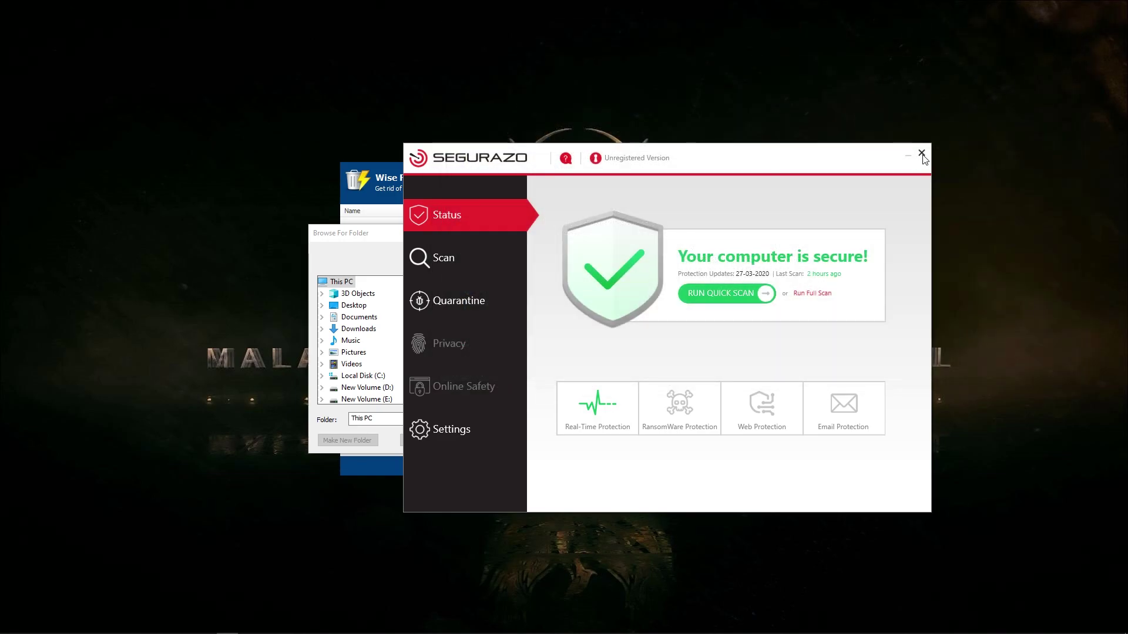
left_click(921, 153)
left_click(11, 625)
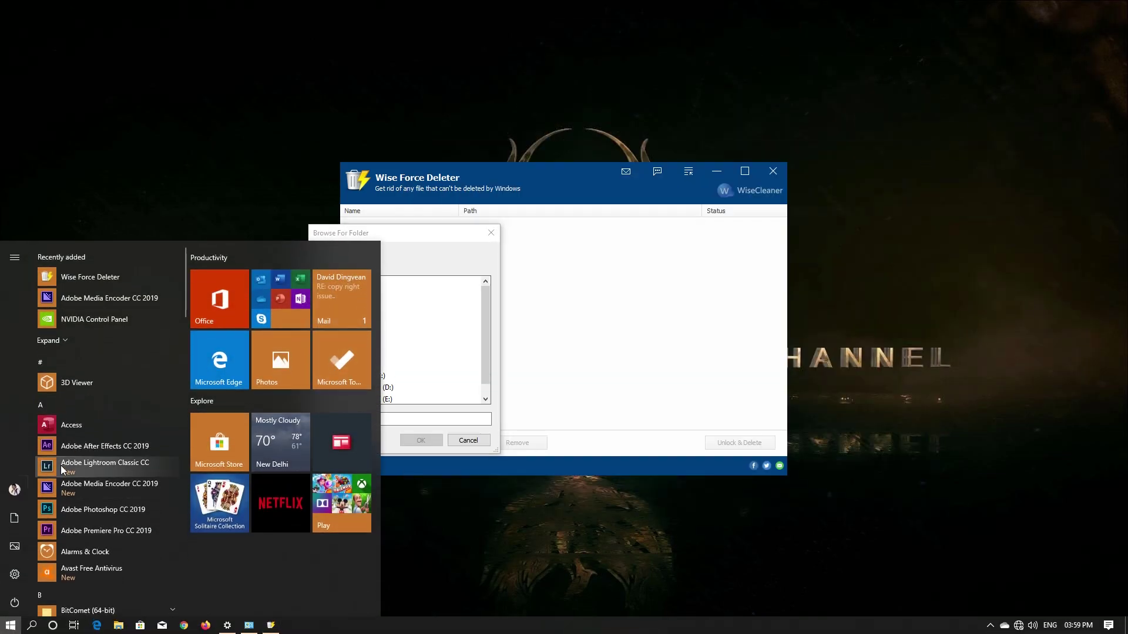
type("sa")
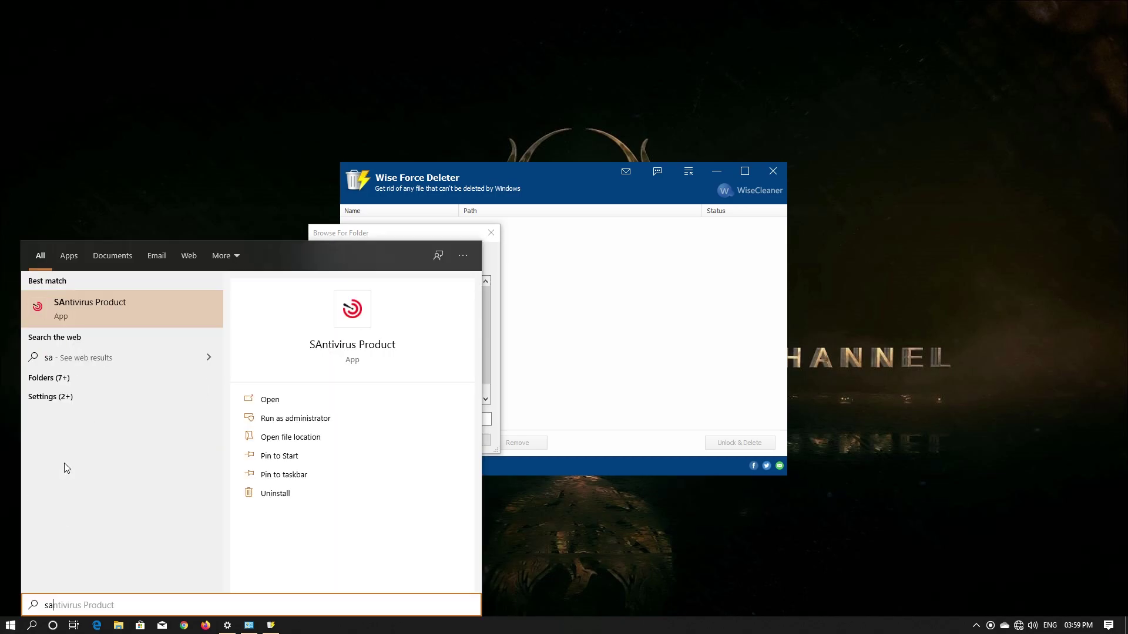
type("nti")
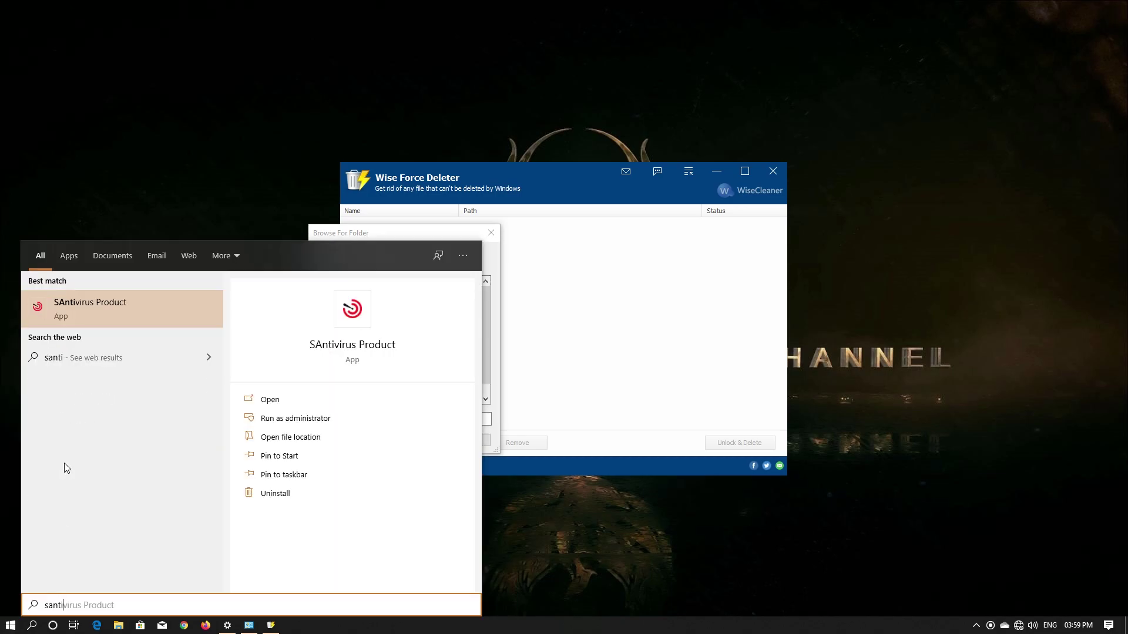
right_click(72, 301)
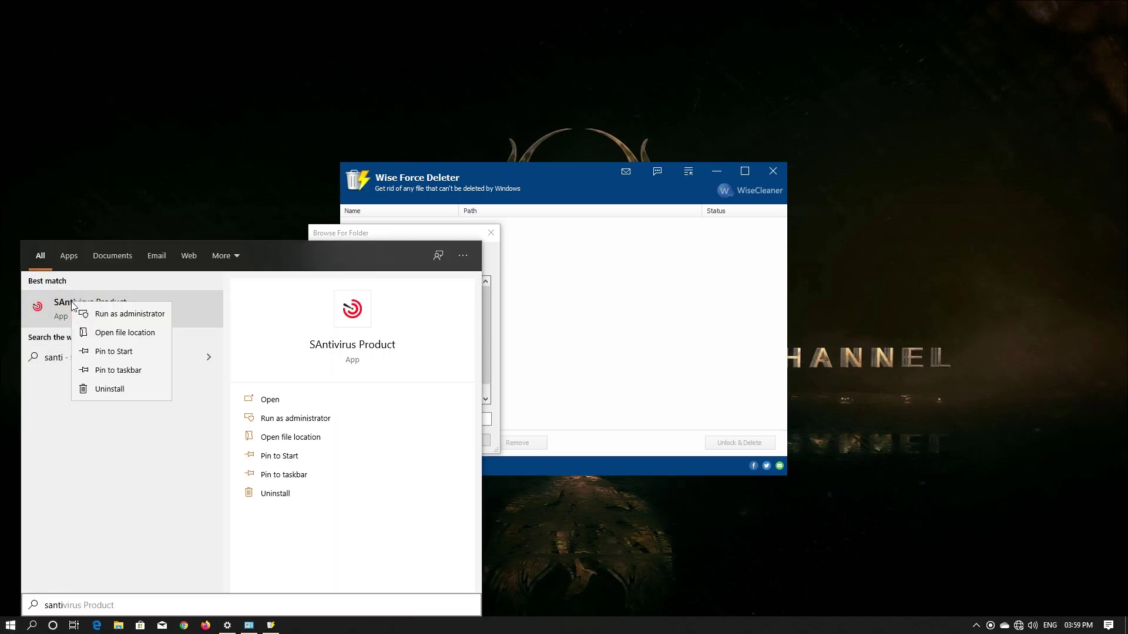
left_click(115, 333)
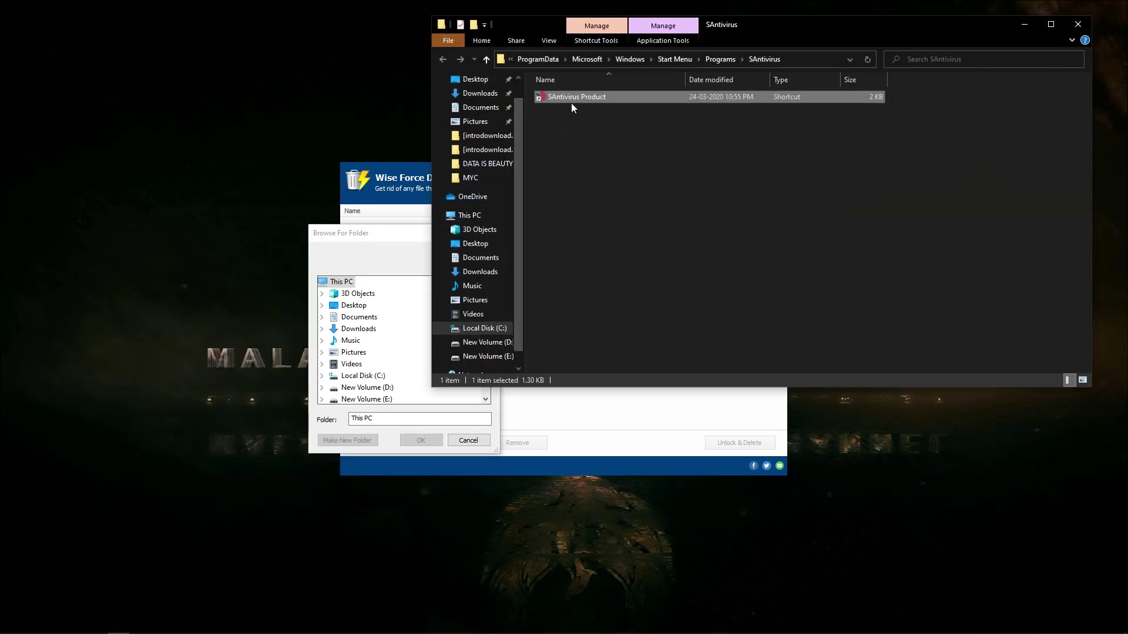
Step: Navigate This PC > C: > Program Files (x86) > Digital Communications > SAntivirus
mouse_move(571, 104)
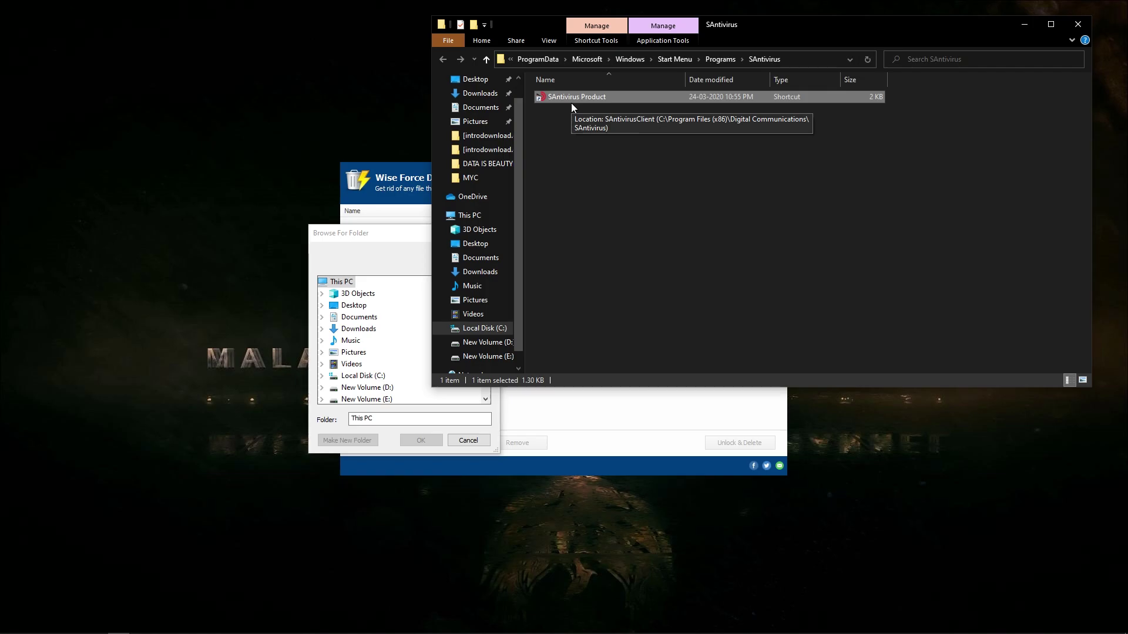
left_click(487, 217)
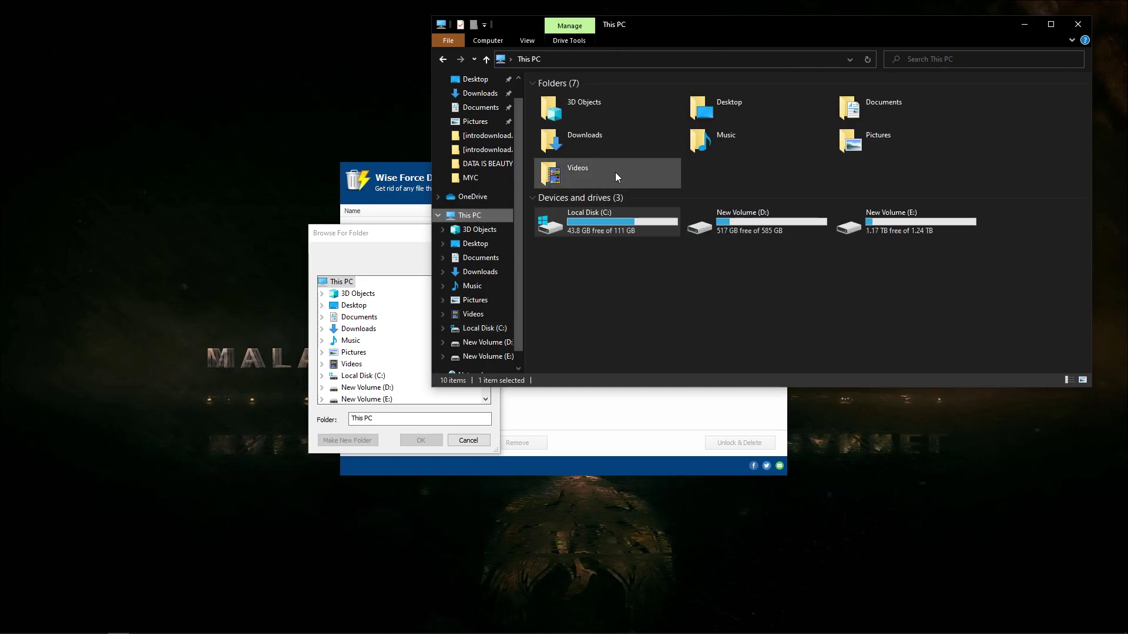
double_click(619, 224)
left_click(598, 134)
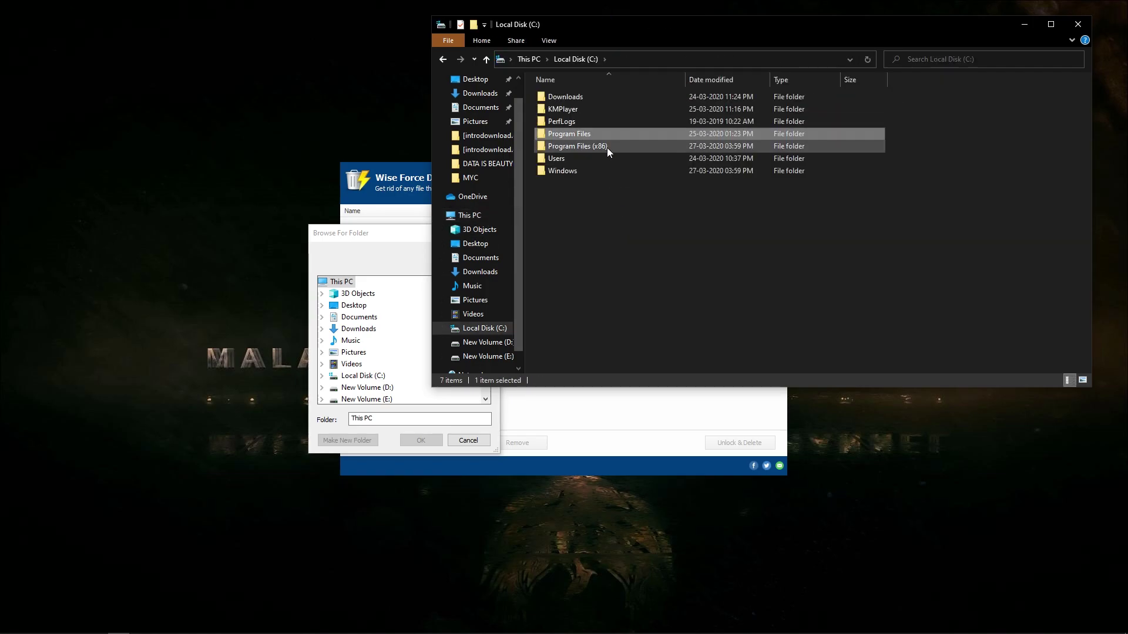
double_click(607, 146)
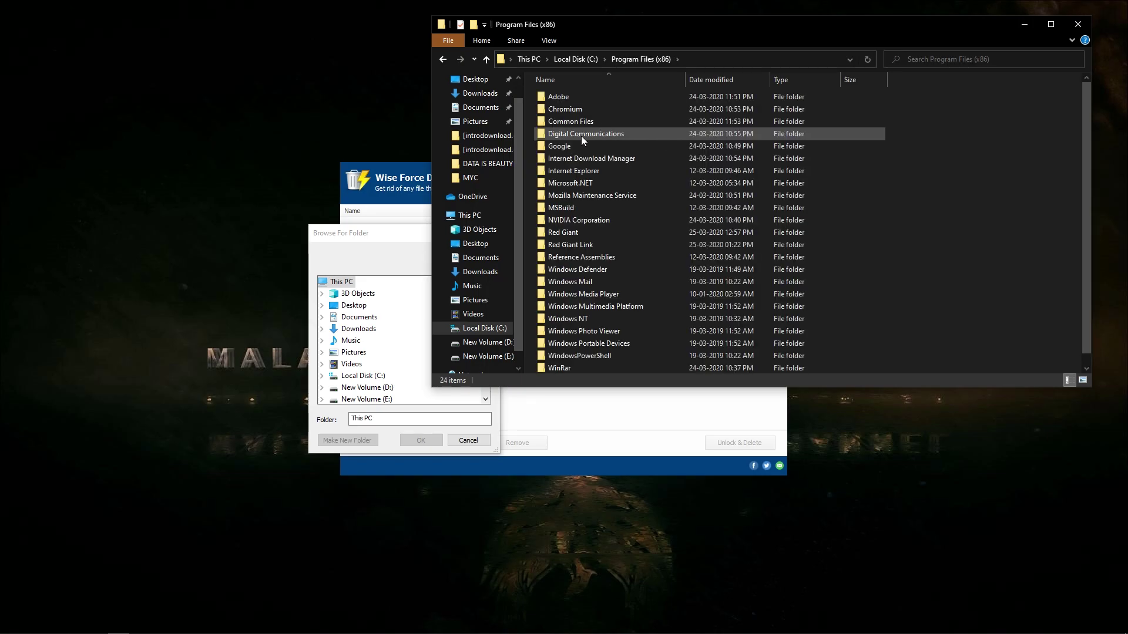
mouse_move(577, 135)
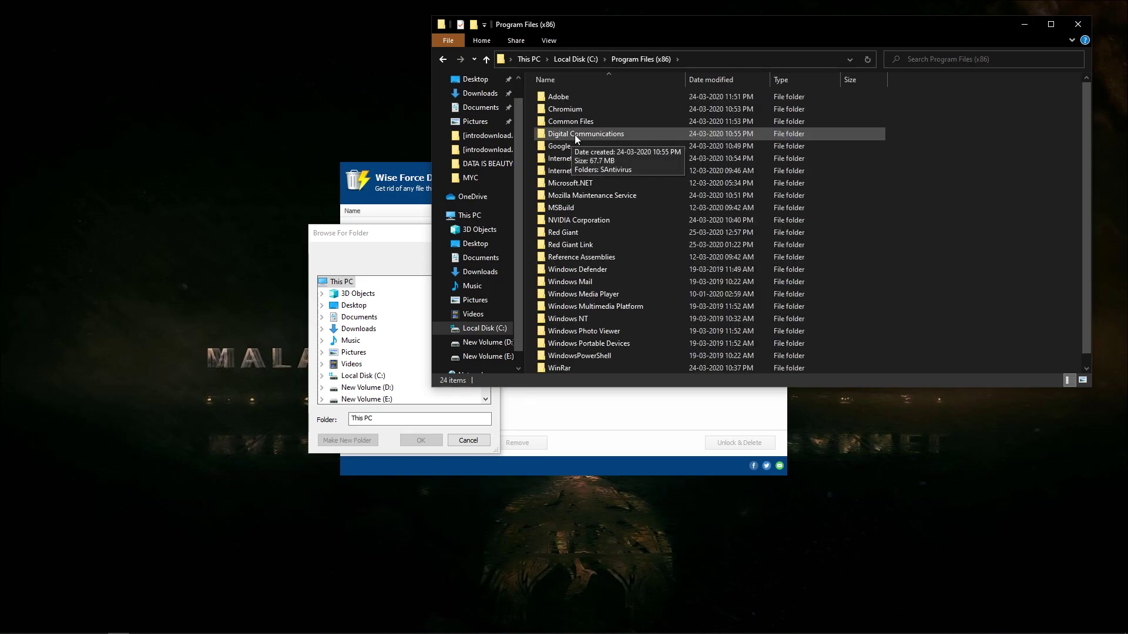
double_click(576, 133)
double_click(569, 97)
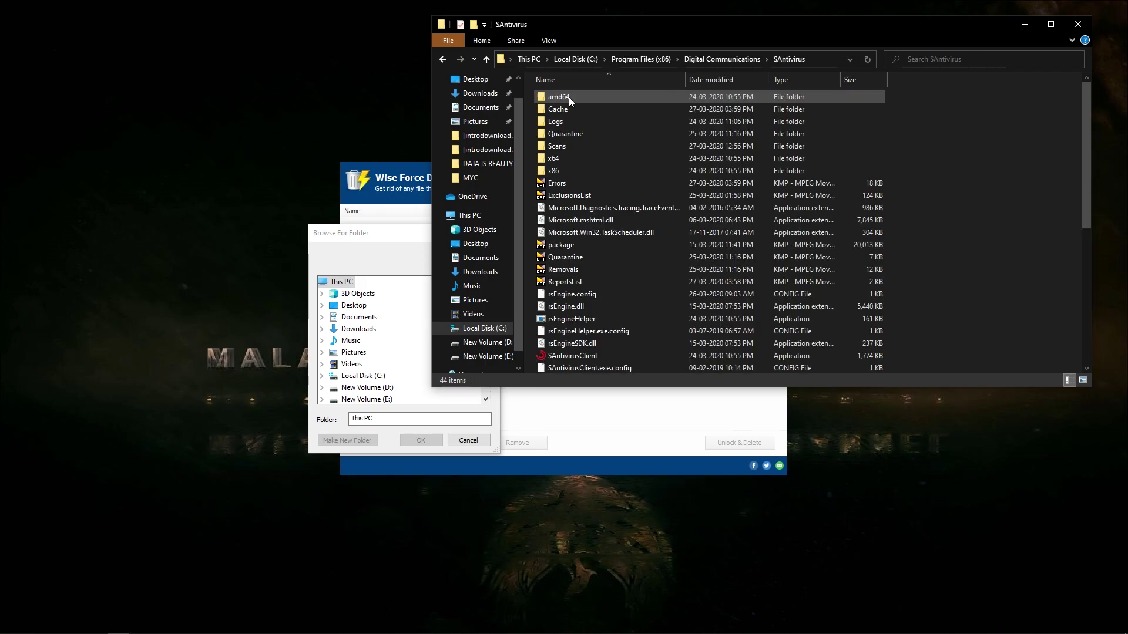
Step: Go up two levels to Program Files (x86) and bring the folder picker forward
left_click(487, 60)
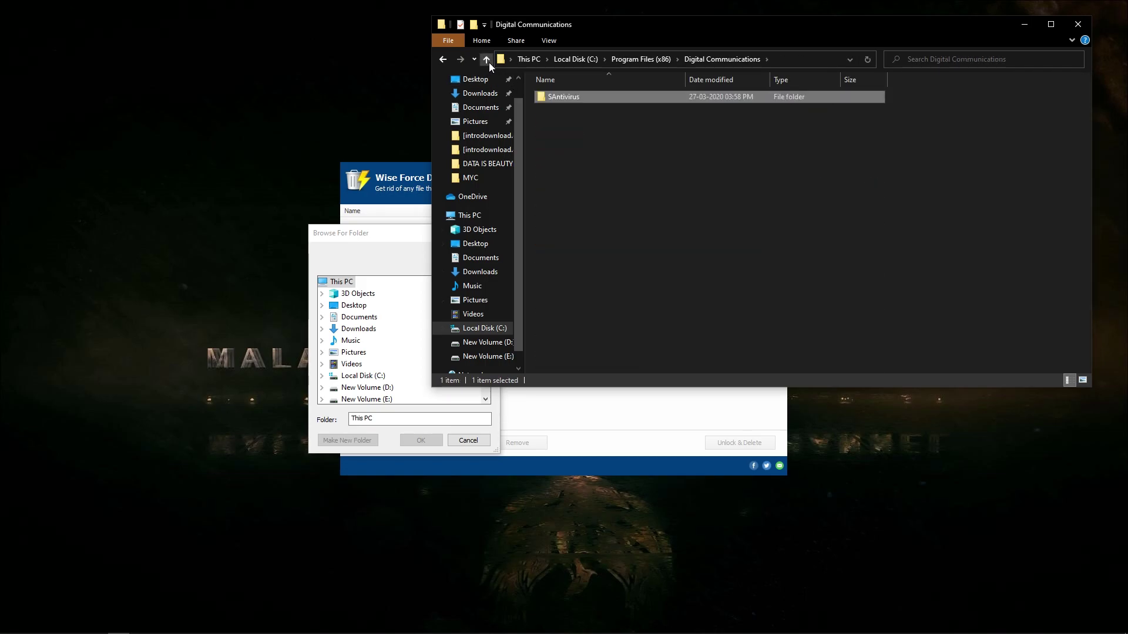
left_click(487, 60)
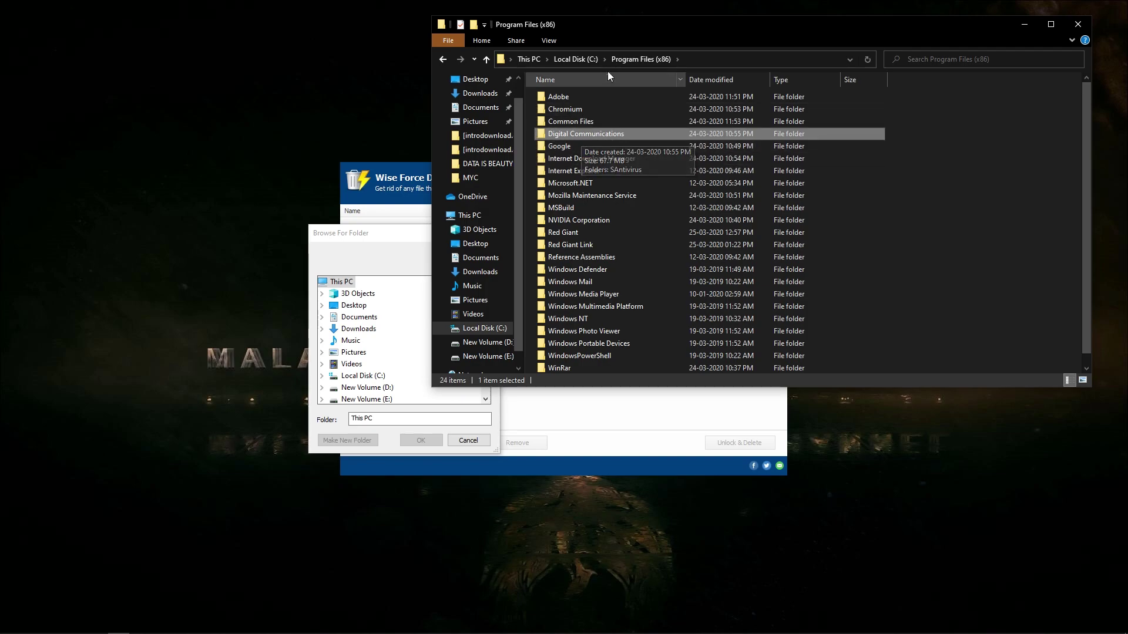
left_click_drag(355, 239, 258, 212)
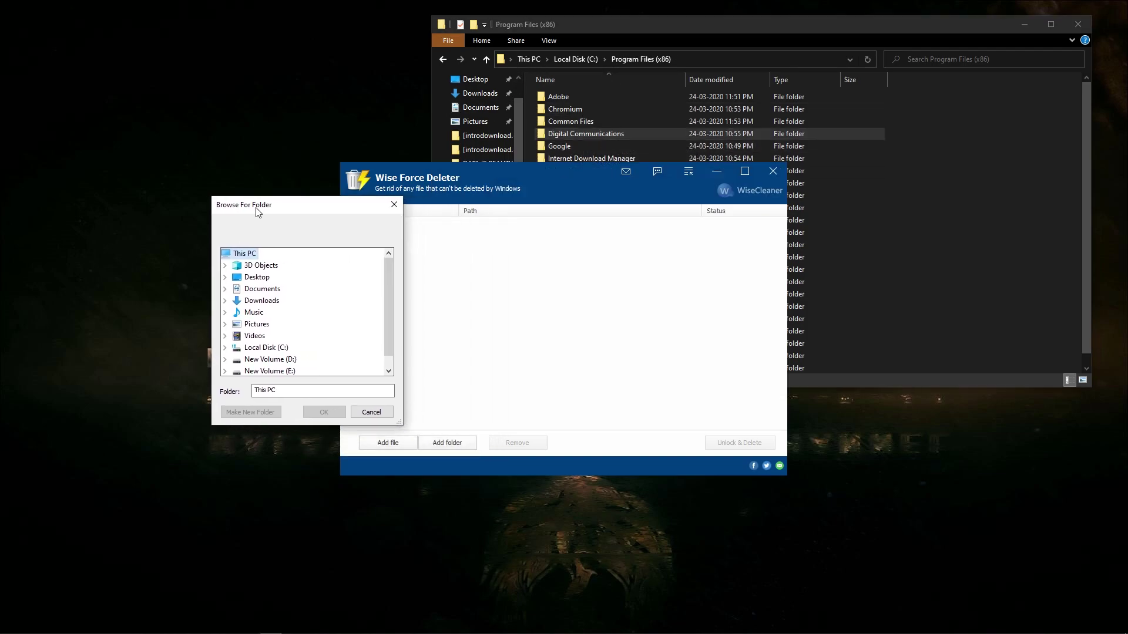
Step: In Browse For Folder, choose C: > Program Files (x86) > Digital Communications and confirm
double_click(265, 347)
double_click(301, 337)
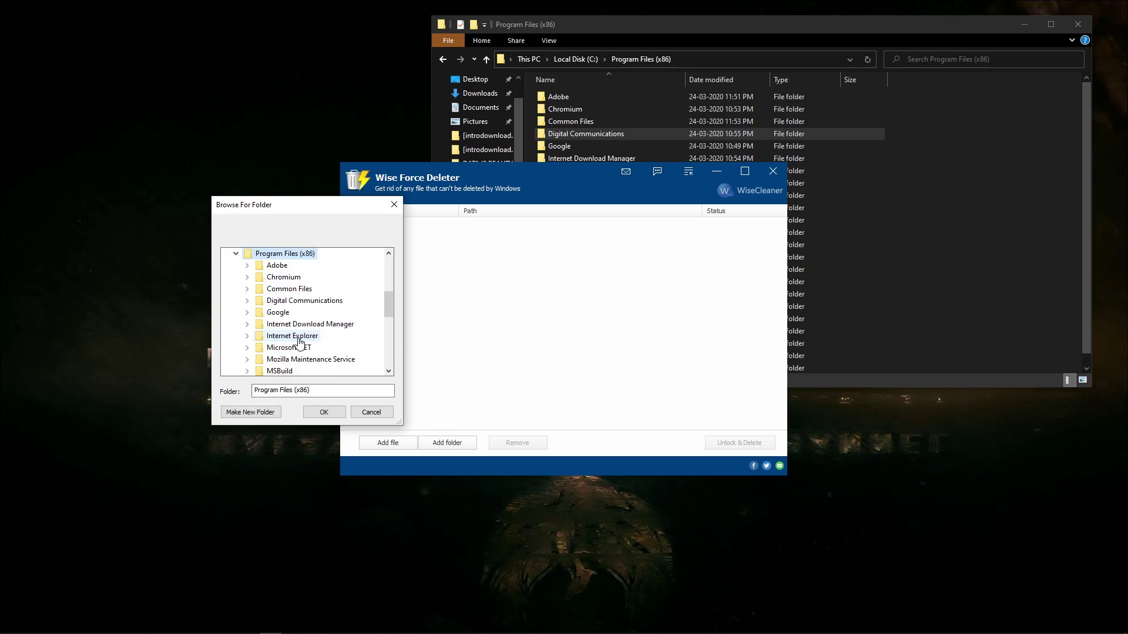
double_click(309, 300)
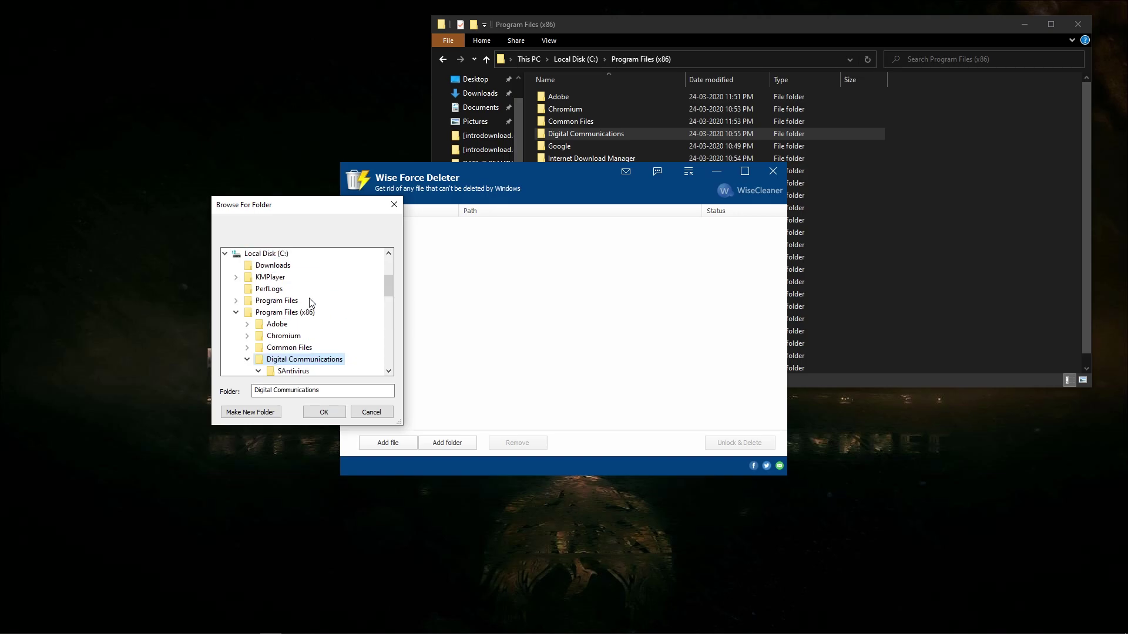
left_click(324, 412)
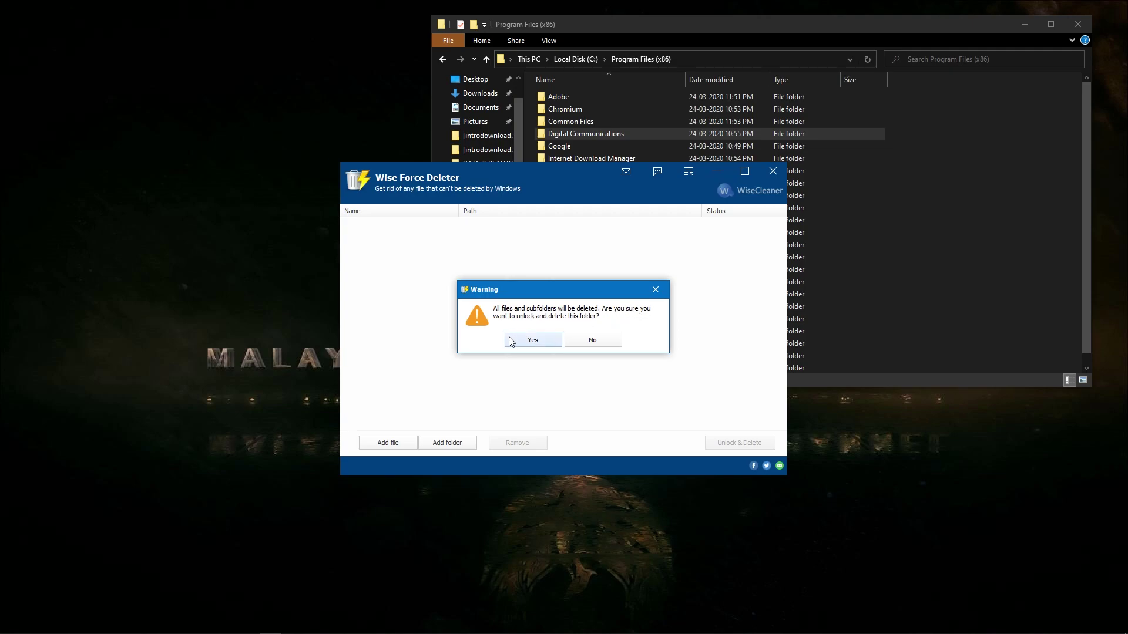
Step: Add Digital Communications to the list and run Unlock & Delete on it
left_click(531, 344)
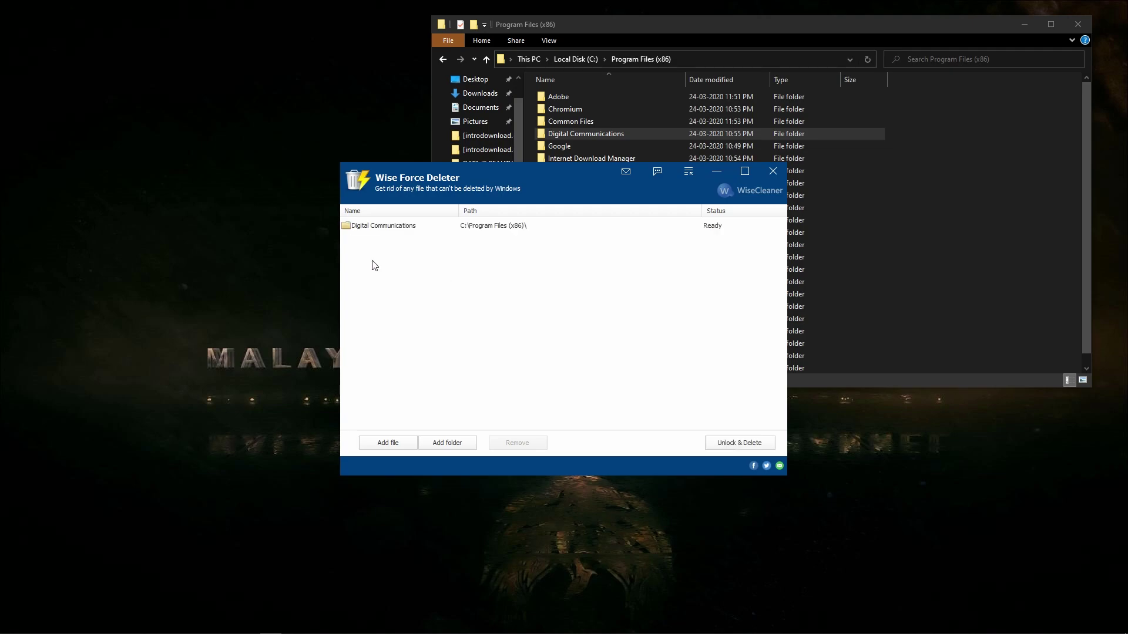
left_click(737, 444)
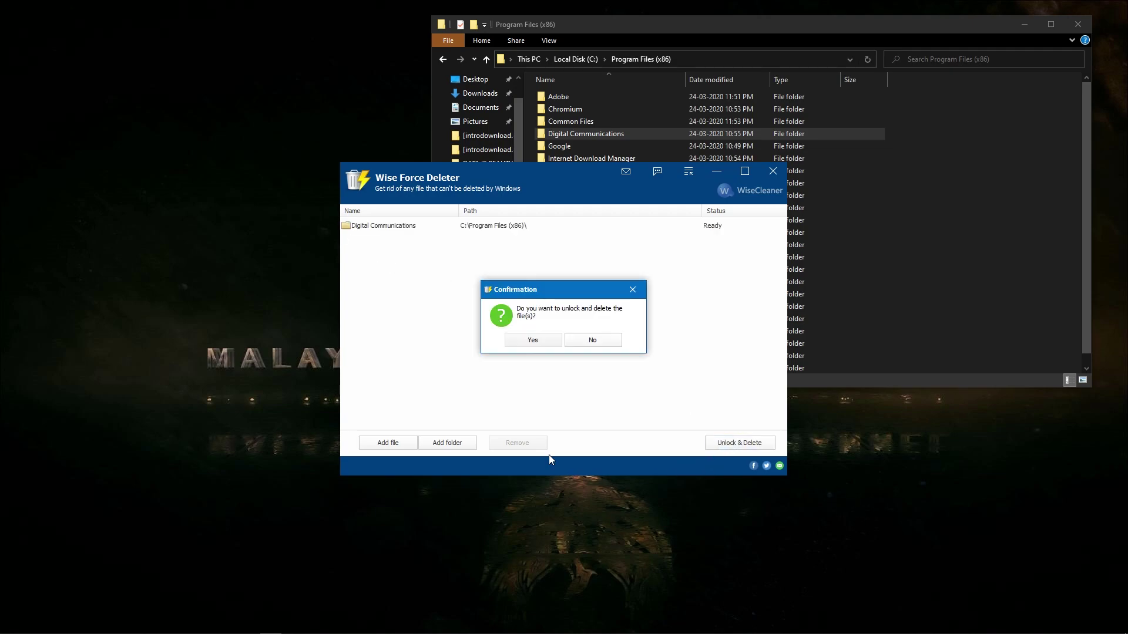
left_click(532, 340)
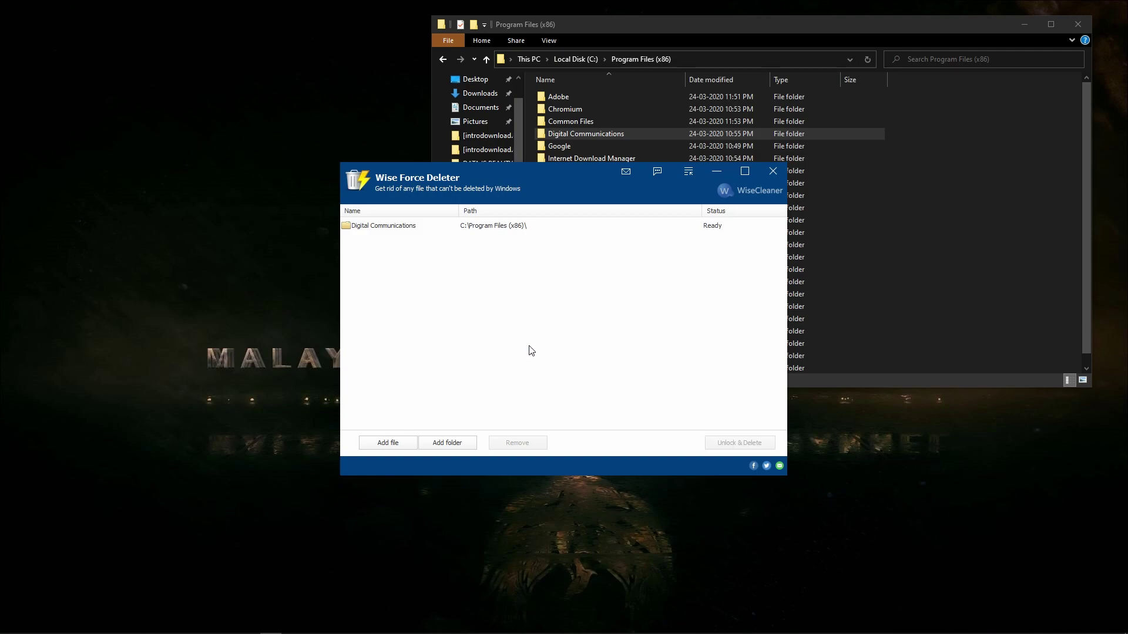
Step: Select the Deletion failed entry, refresh the desktop, and remove the entry from the list
left_click(386, 227)
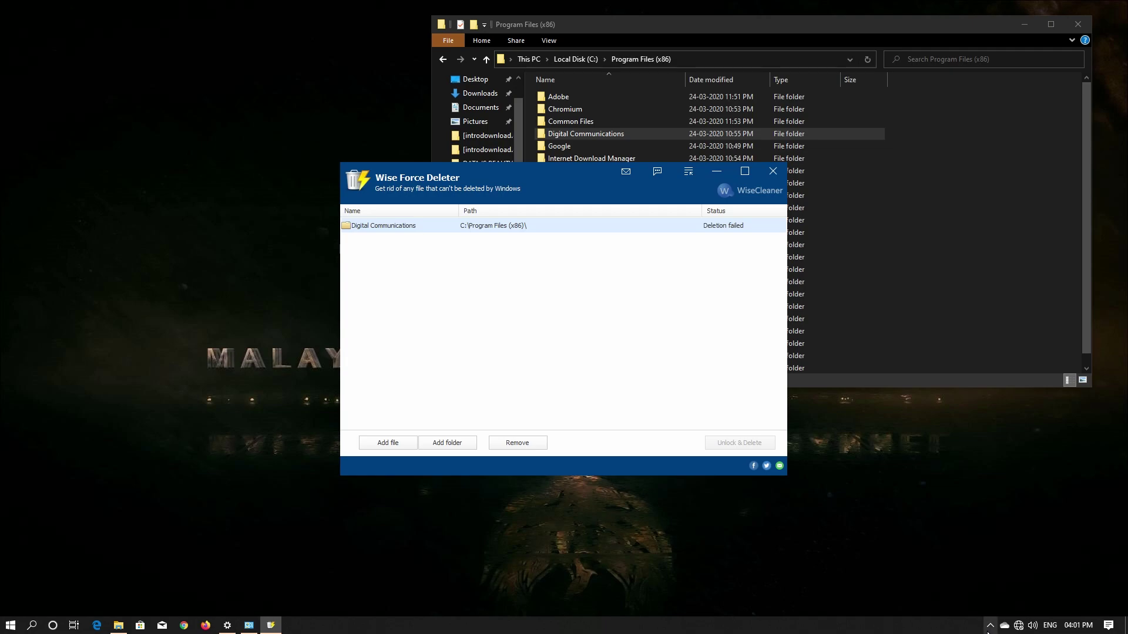
left_click(990, 628)
right_click(661, 515)
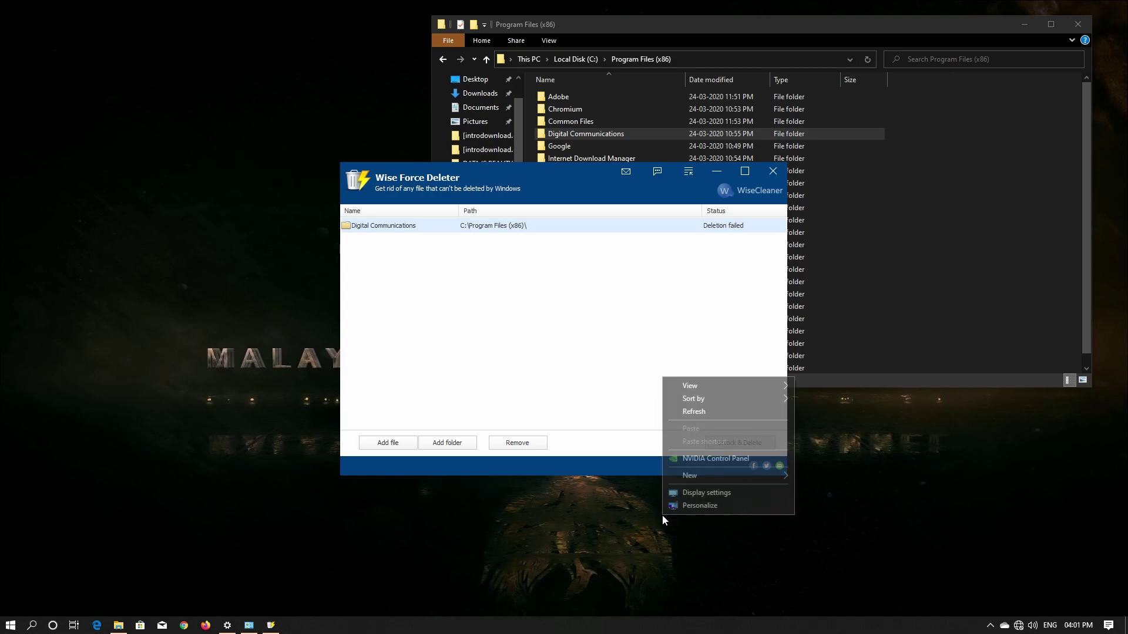
left_click(705, 411)
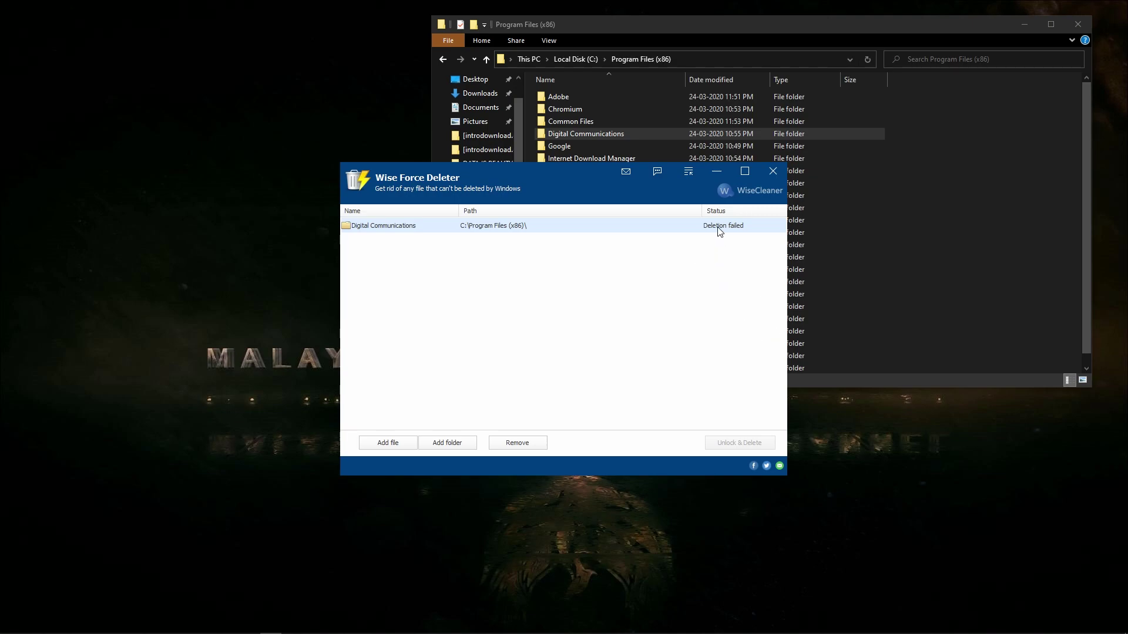
left_click(513, 445)
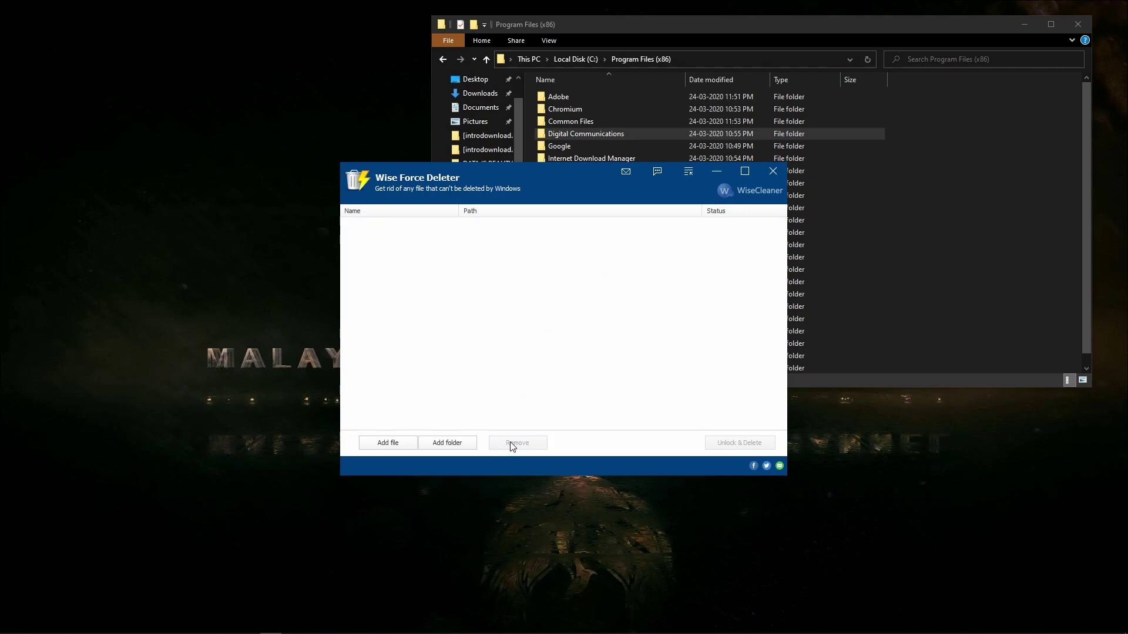
Step: Close Wise Force Deleter, confirm the SAntivirus folder inside Digital Communications still holds files, and close Explorer
left_click(773, 171)
double_click(595, 133)
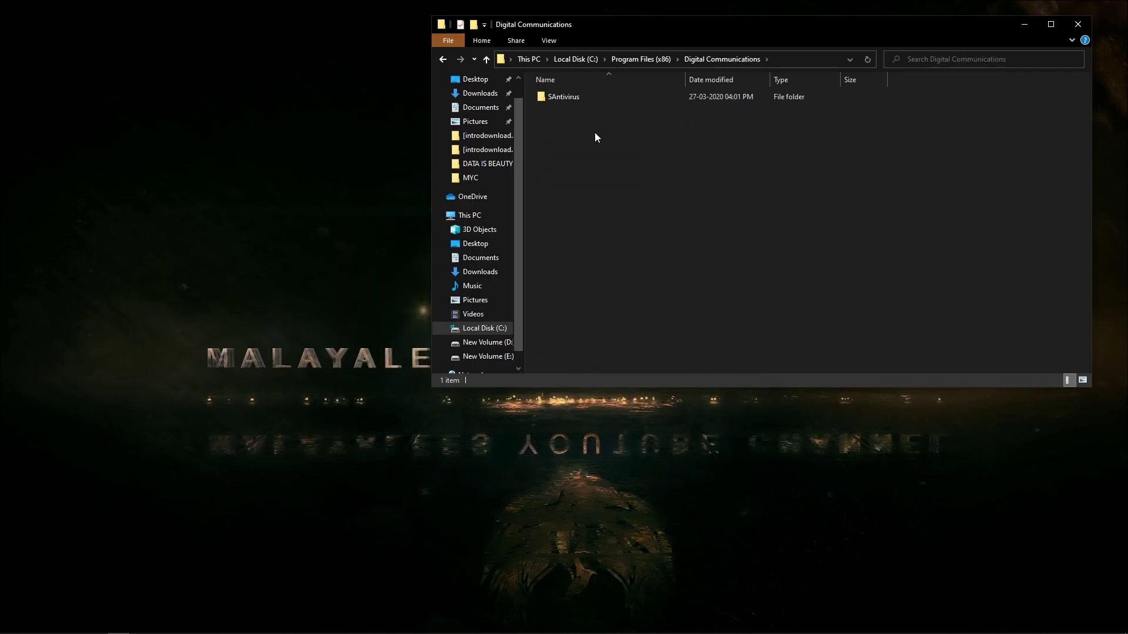
double_click(573, 97)
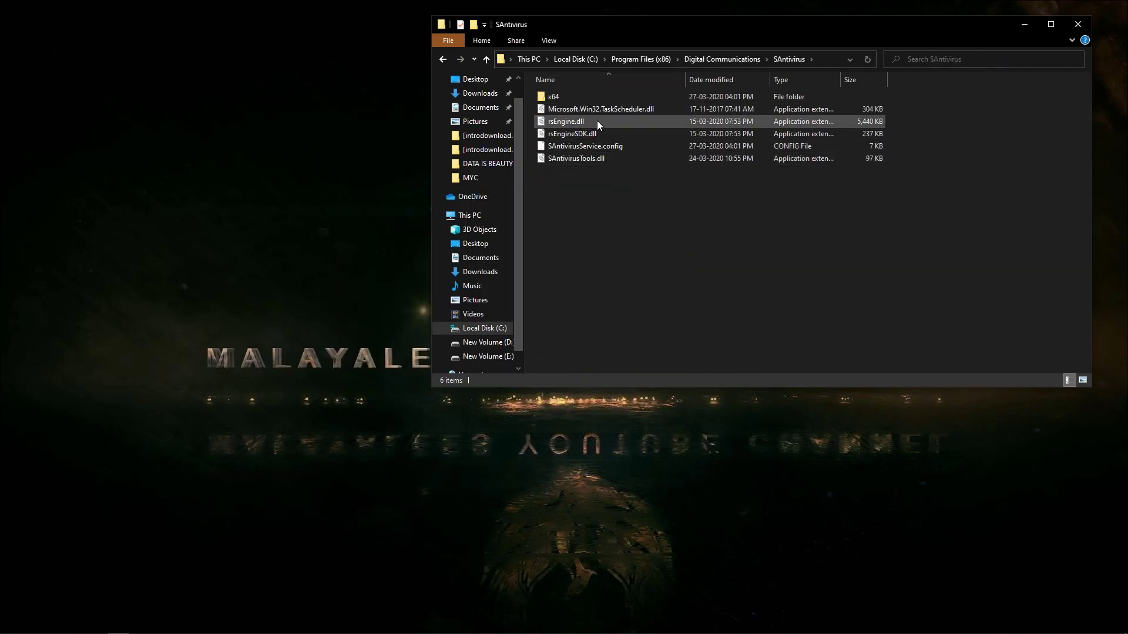
left_click(1086, 22)
mouse_move(521, 611)
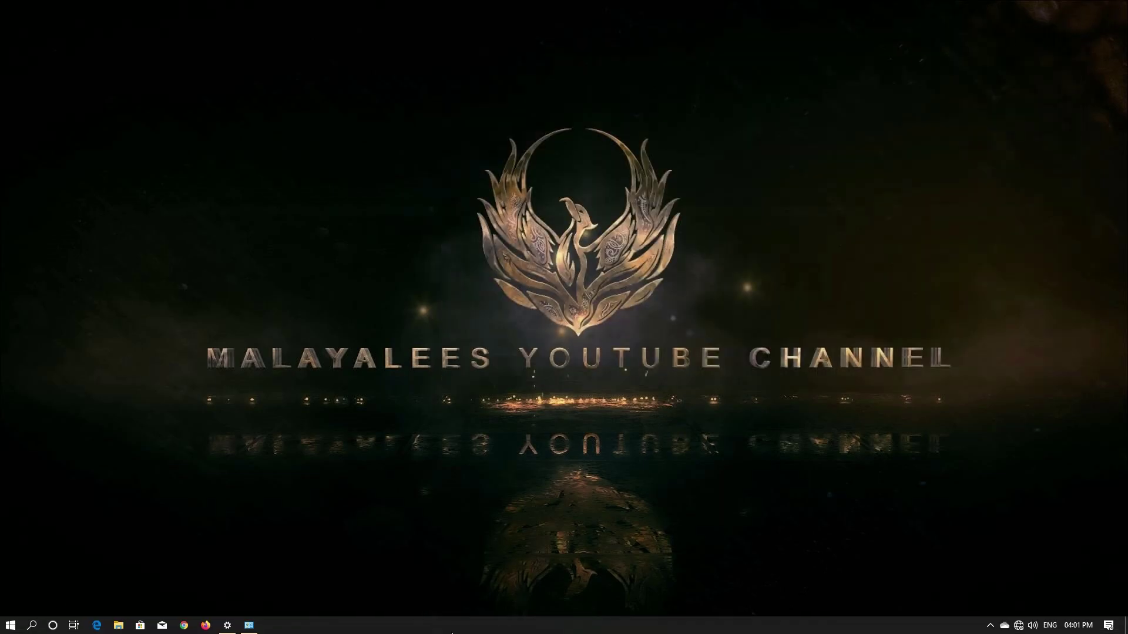
Step: Bring the leftover Network Connections window back up from its taskbar preview
mouse_move(256, 628)
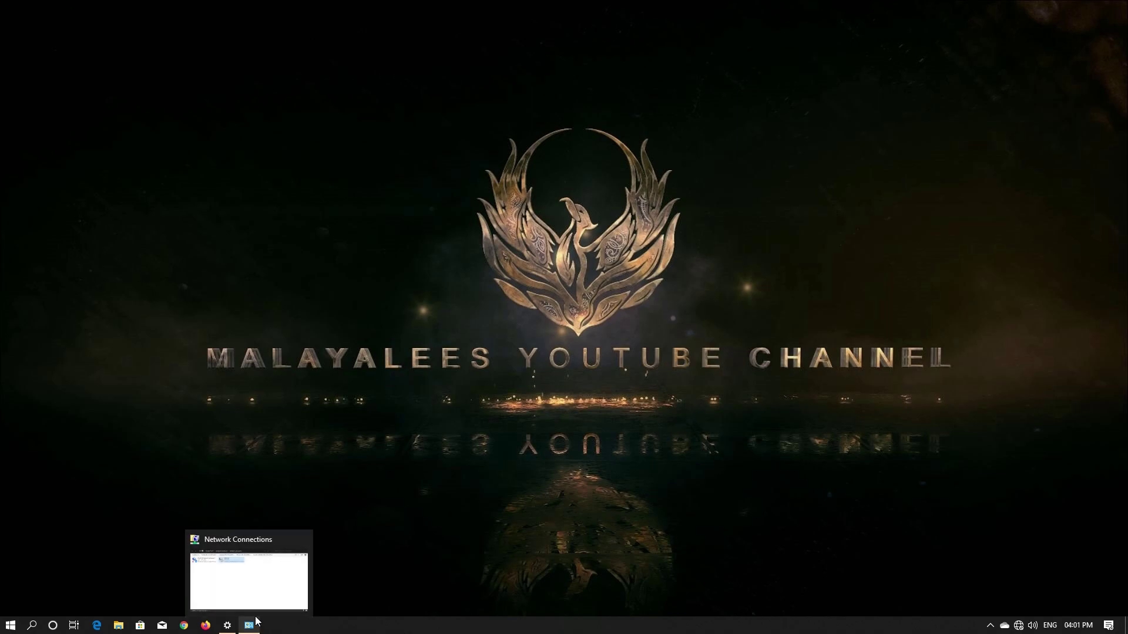
left_click(255, 579)
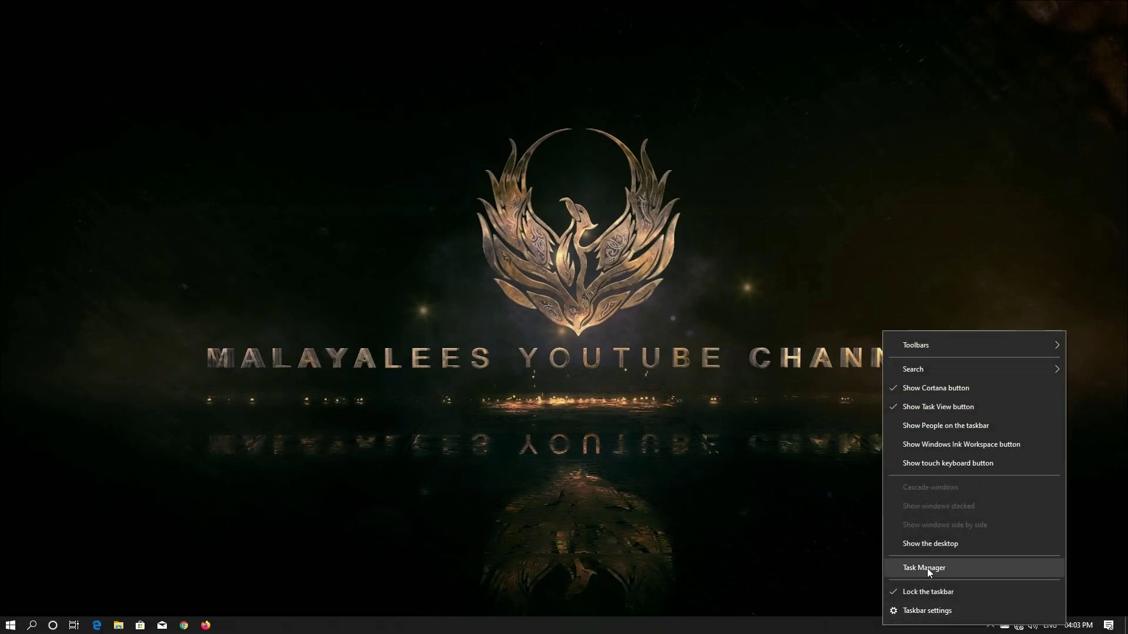
Step: Launch Task Manager, scroll through the 71 background processes, then close it
left_click(926, 568)
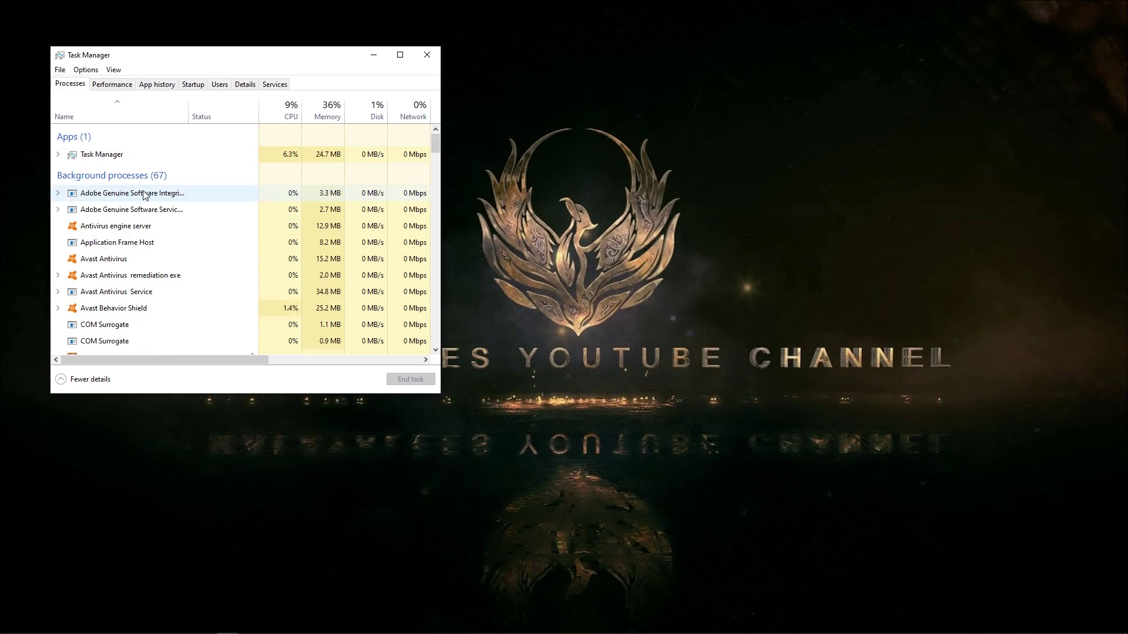
left_click_drag(433, 146, 433, 150)
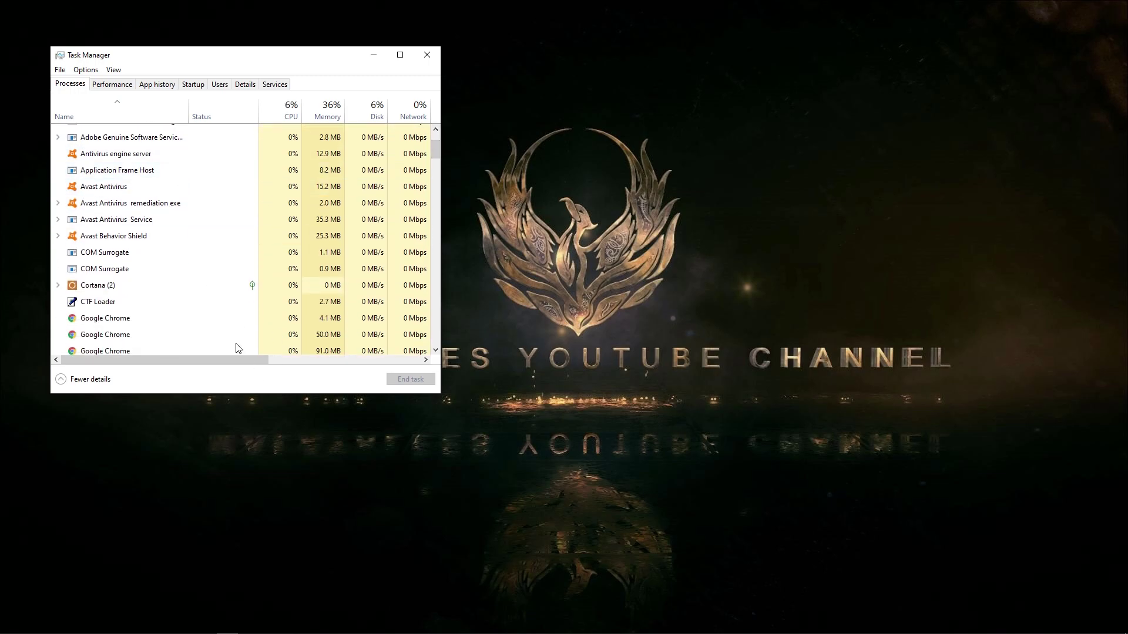
left_click_drag(435, 150, 454, 132)
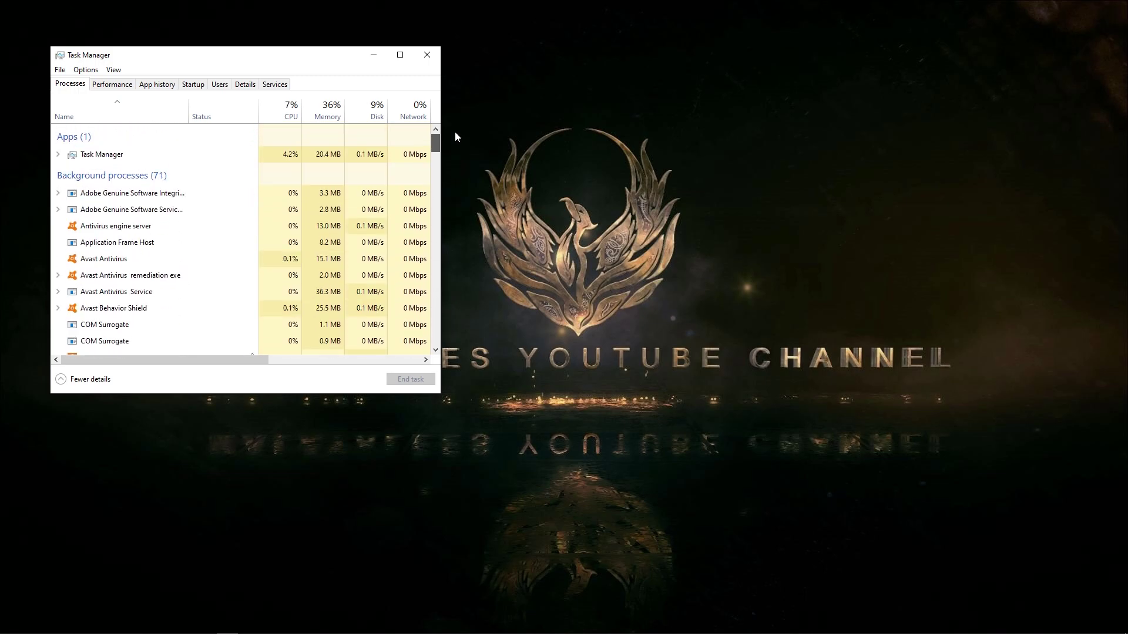
left_click(427, 57)
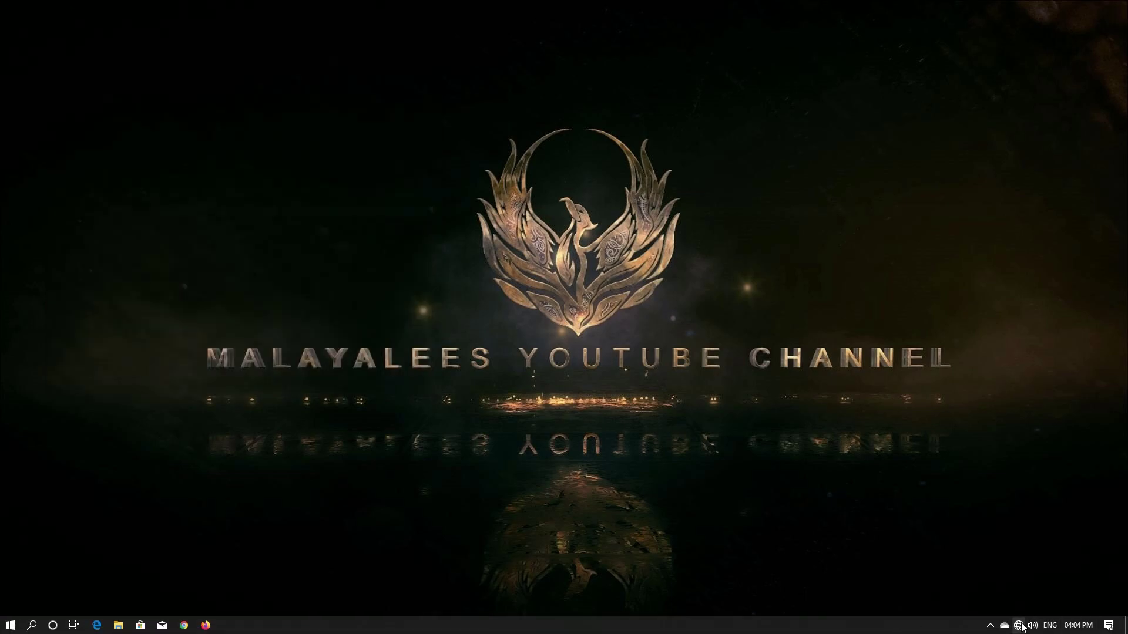
Step: Re-enable the disabled Ethernet adapter from the Network & Internet adapter options
right_click(1018, 625)
left_click(1021, 608)
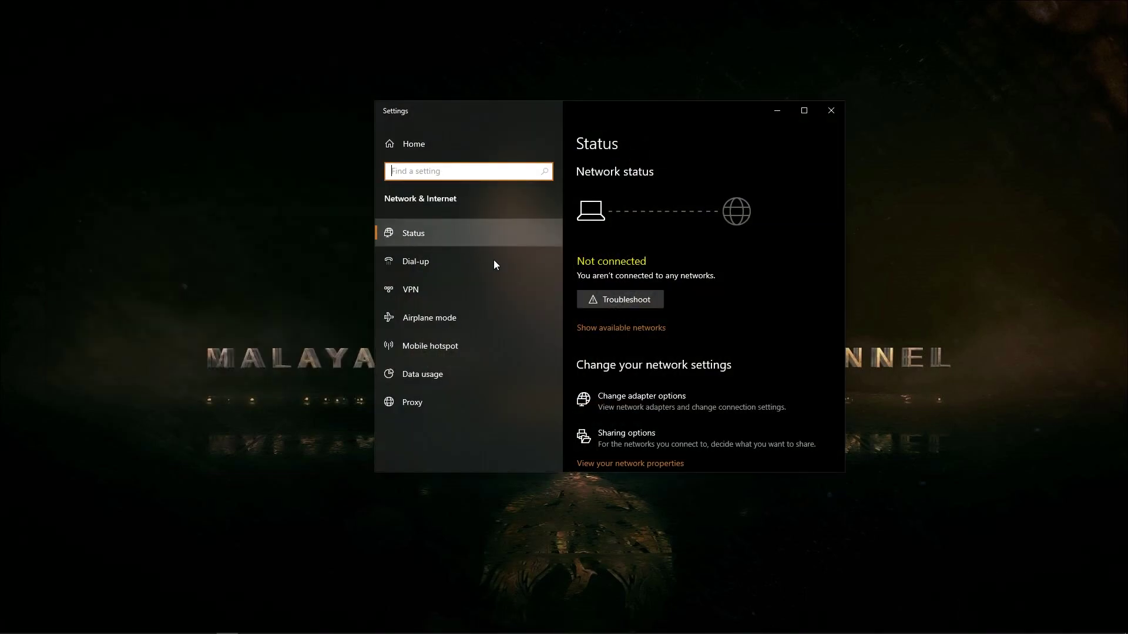
left_click(616, 403)
double_click(437, 214)
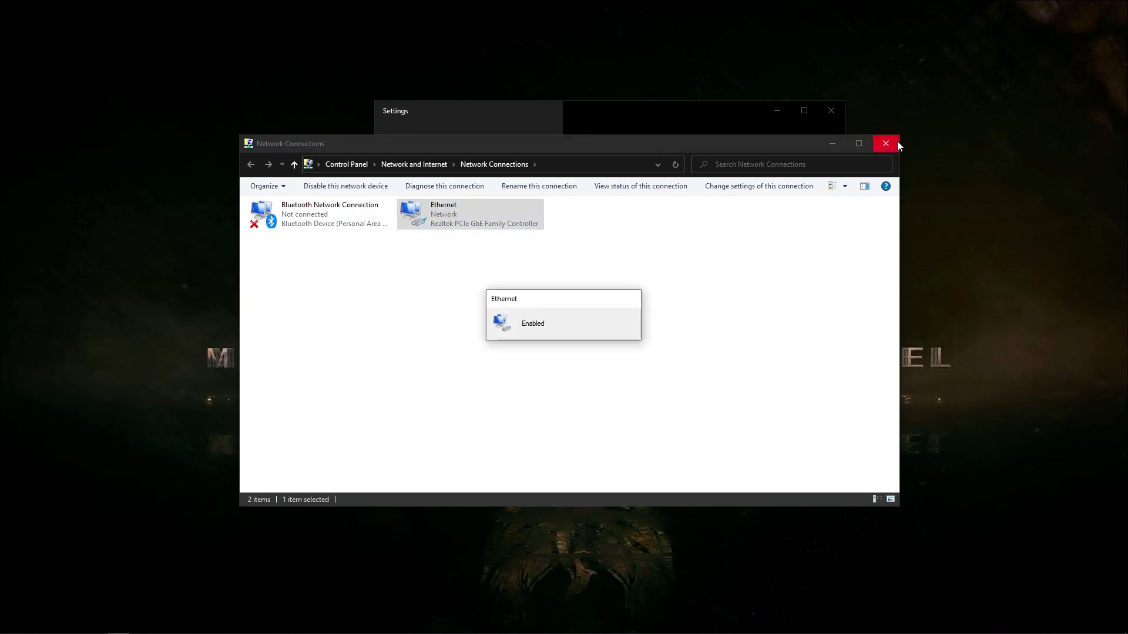
Step: Close Network Connections and Windows Settings once the PC reports being connected to the Internet
left_click(897, 142)
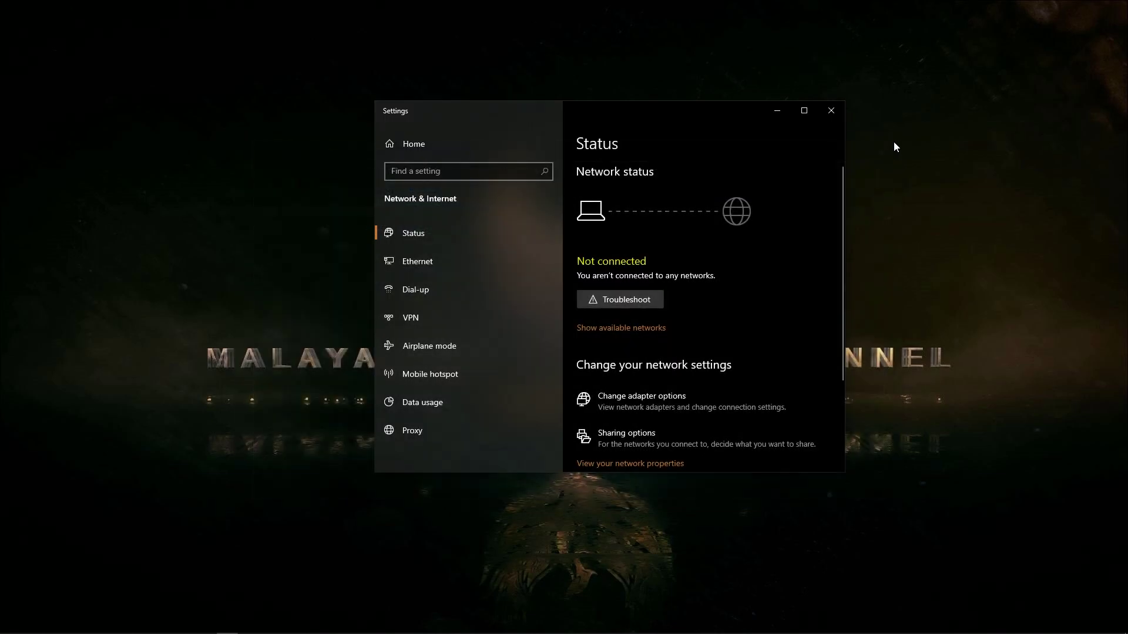
left_click(844, 115)
right_click(843, 117)
left_click(852, 152)
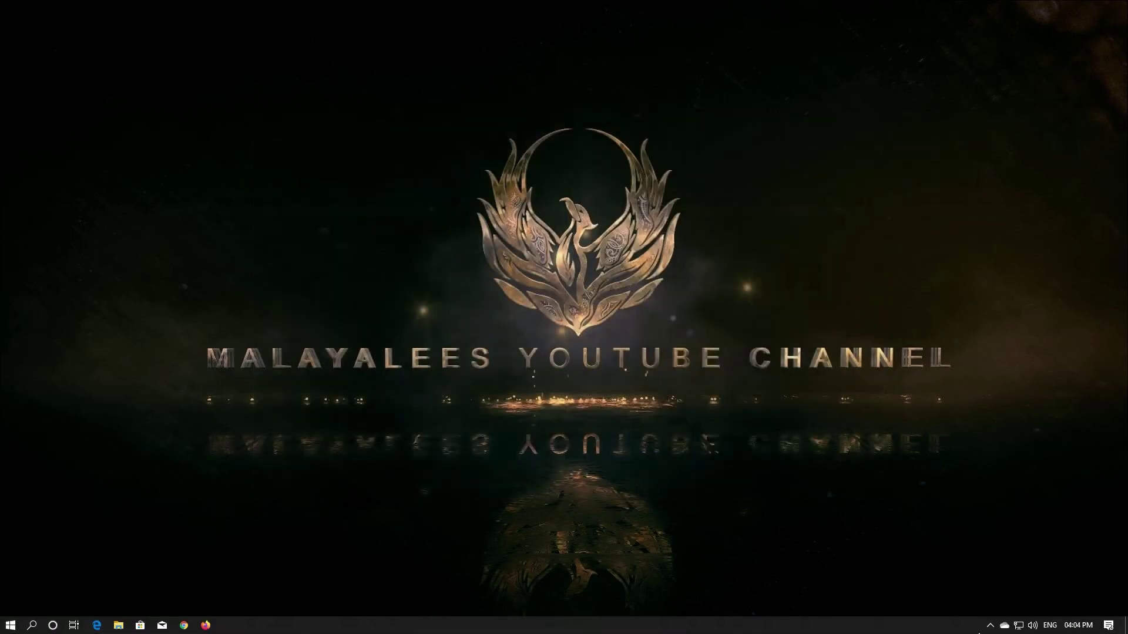